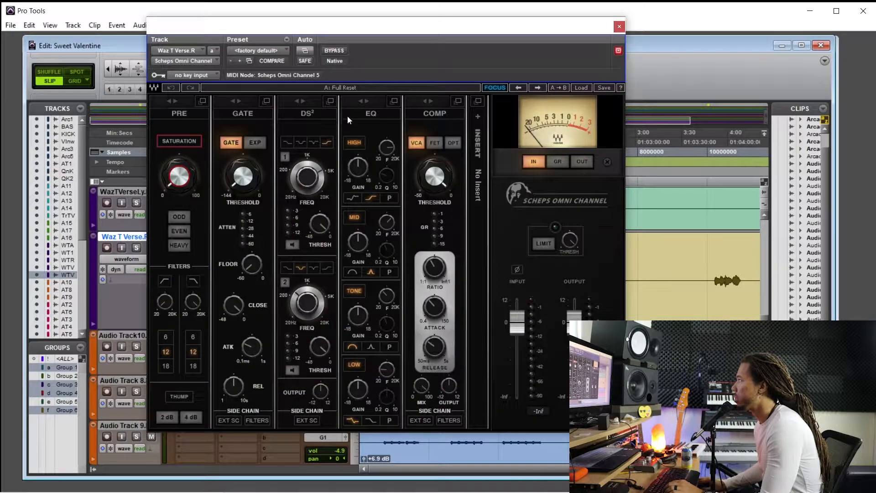
Step: Solo the Waz T Verse.R track and select a section of its vocal clip as the playback range
{"action": "left_click_drag", "start_coordinate": [363, 32], "coordinate": [405, 320]}
{"action": "left_click", "coordinate": [136, 248]}
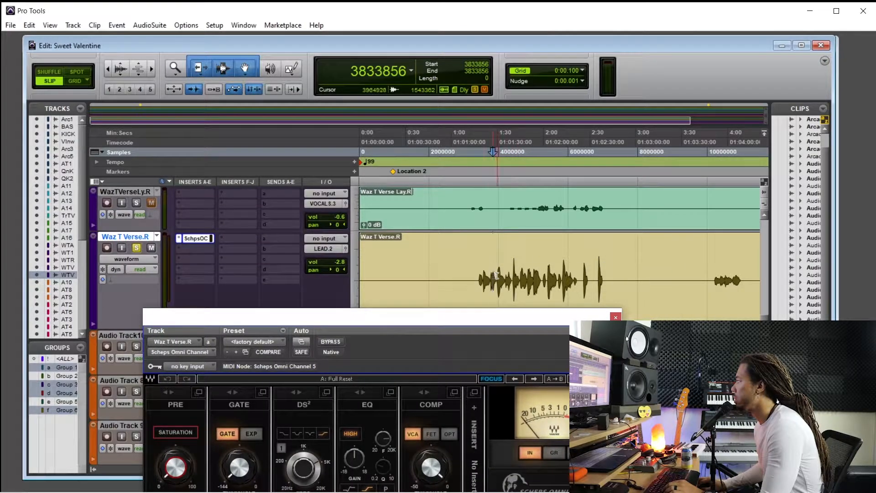
{"action": "left_click_drag", "start_coordinate": [498, 276], "coordinate": [542, 280]}
{"action": "left_click_drag", "start_coordinate": [541, 317], "coordinate": [514, 67]}
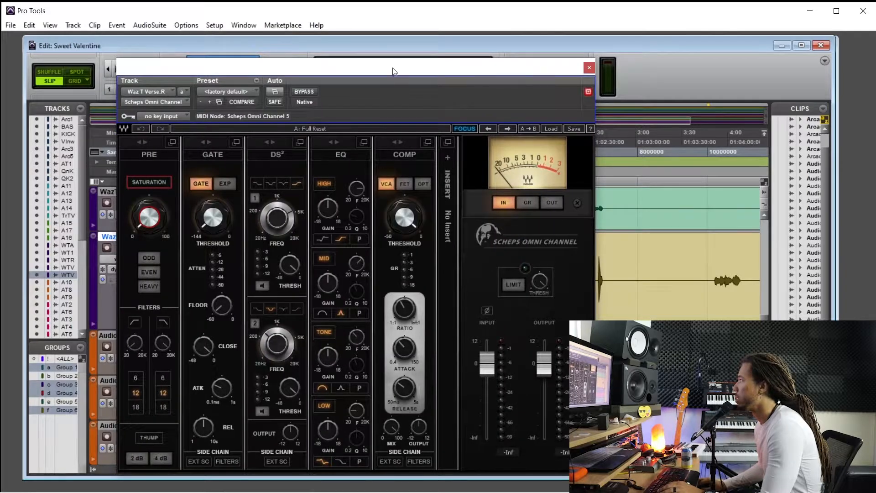
{"action": "left_click_drag", "start_coordinate": [394, 72], "coordinate": [439, 98]}
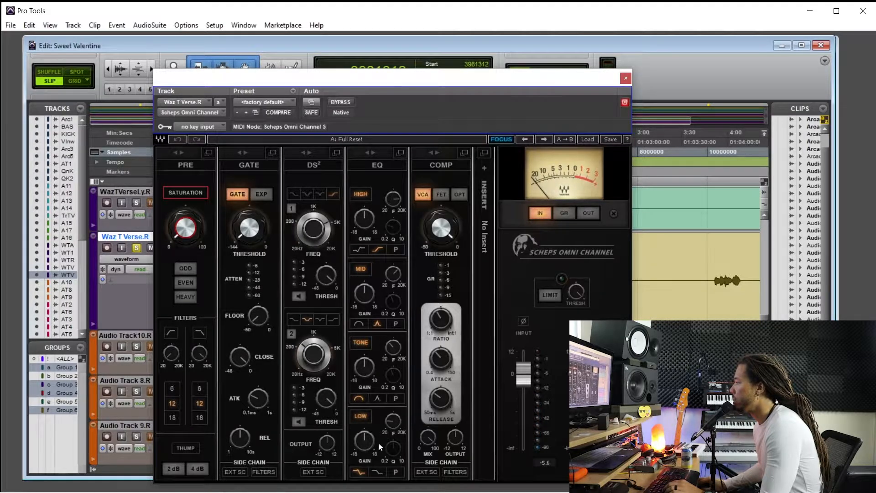
Step: Cut the gain of the EQ's low band and tune that band's frequency on the vocal
{"action": "left_click_drag", "start_coordinate": [394, 426], "coordinate": [369, 449]}
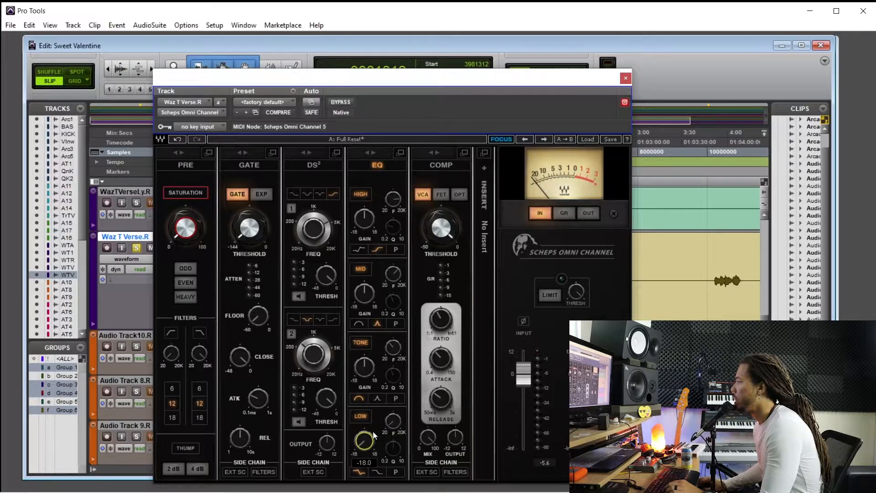
{"action": "left_click_drag", "start_coordinate": [393, 422], "coordinate": [393, 417]}
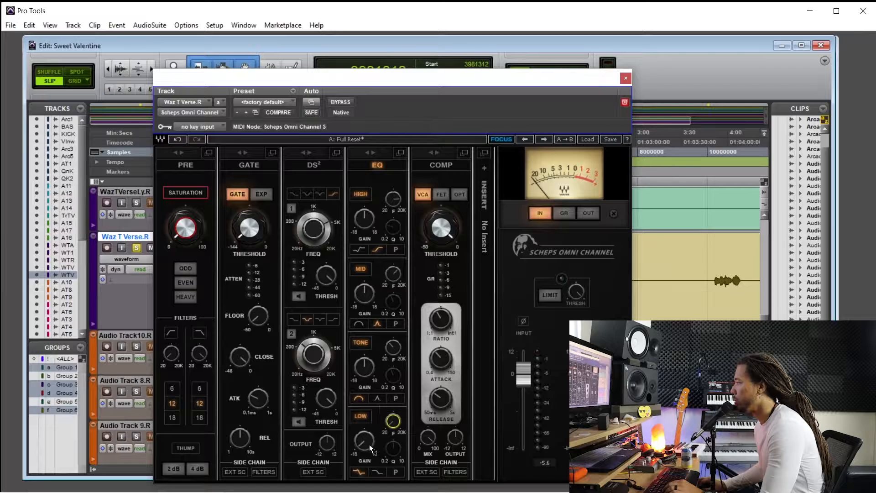
{"action": "left_click_drag", "start_coordinate": [370, 445], "coordinate": [369, 461]}
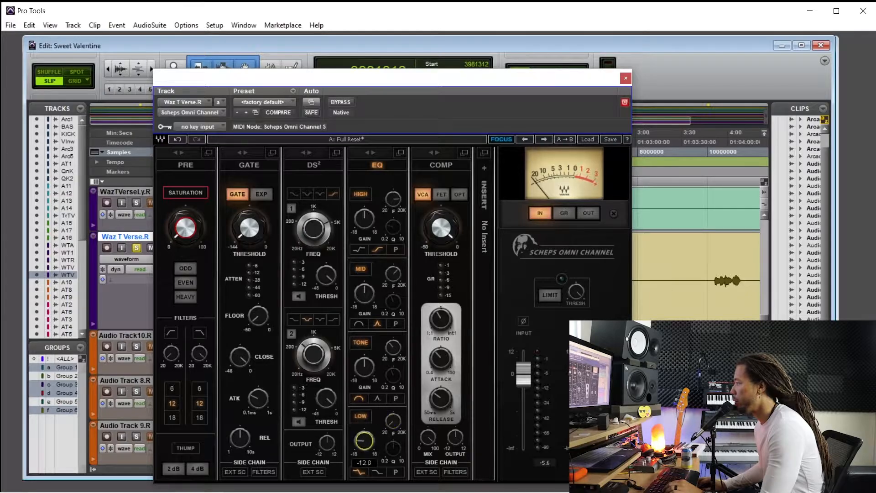
{"action": "mouse_move", "coordinate": [398, 419]}
{"action": "left_mouse_down"}
{"action": "mouse_move", "coordinate": [398, 413]}
{"action": "mouse_move", "coordinate": [397, 431]}
{"action": "mouse_move", "coordinate": [374, 442]}
{"action": "mouse_move", "coordinate": [402, 428]}
{"action": "left_mouse_up"}
{"action": "left_click", "coordinate": [364, 441]}
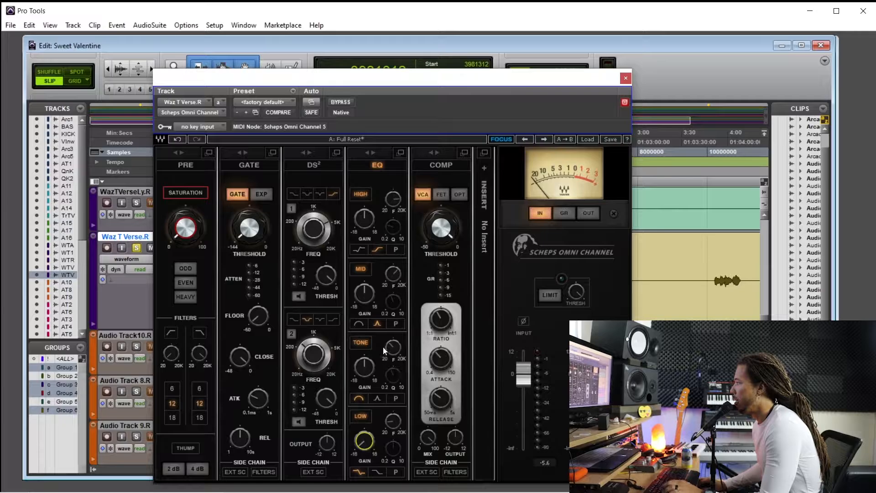
Step: Switch the EQ's tone band to the narrow bell, reduce its gain and fine-tune the channel's output level
{"action": "left_click_drag", "start_coordinate": [389, 78], "coordinate": [270, 72]}
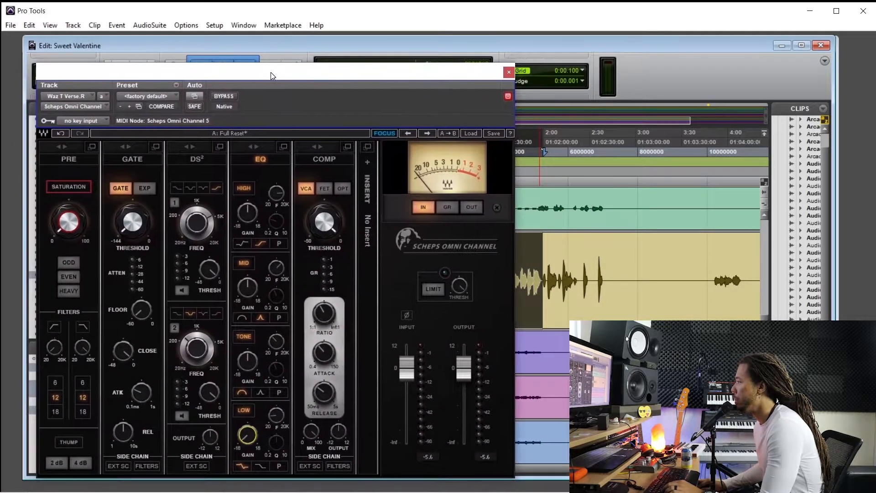
{"action": "left_click", "coordinate": [276, 342]}
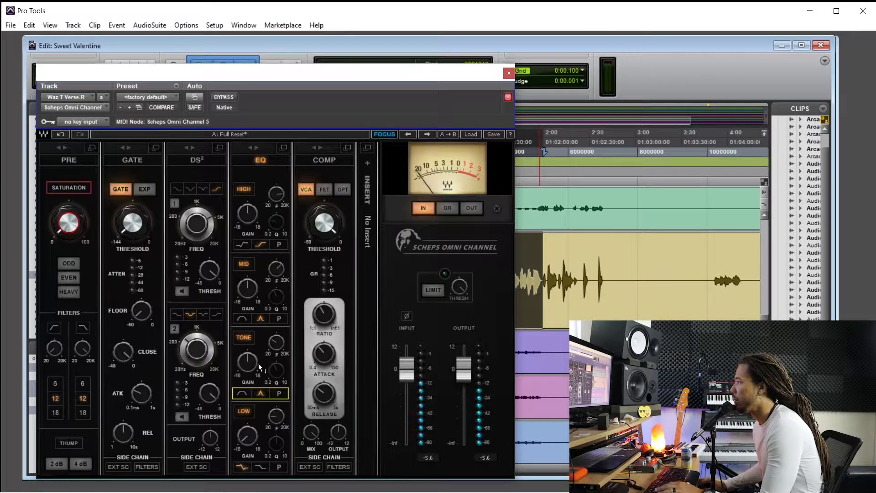
{"action": "left_click_drag", "start_coordinate": [278, 353], "coordinate": [251, 368]}
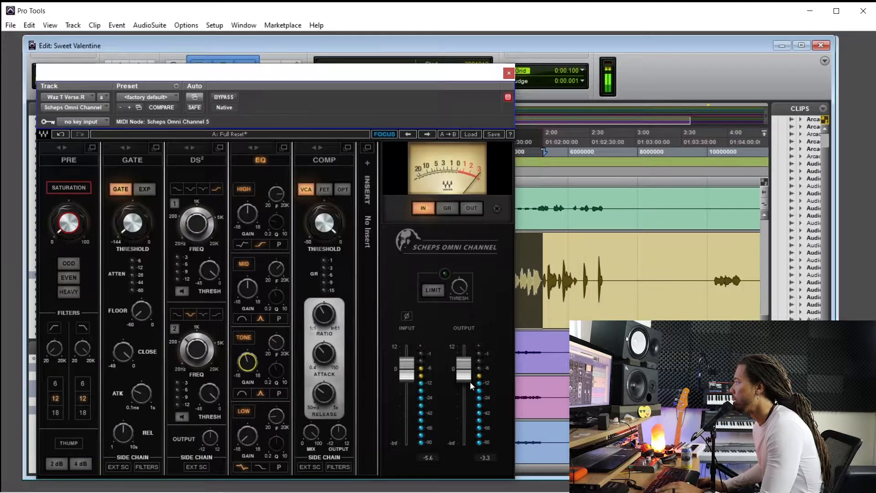
{"action": "left_click_drag", "start_coordinate": [470, 382], "coordinate": [470, 376]}
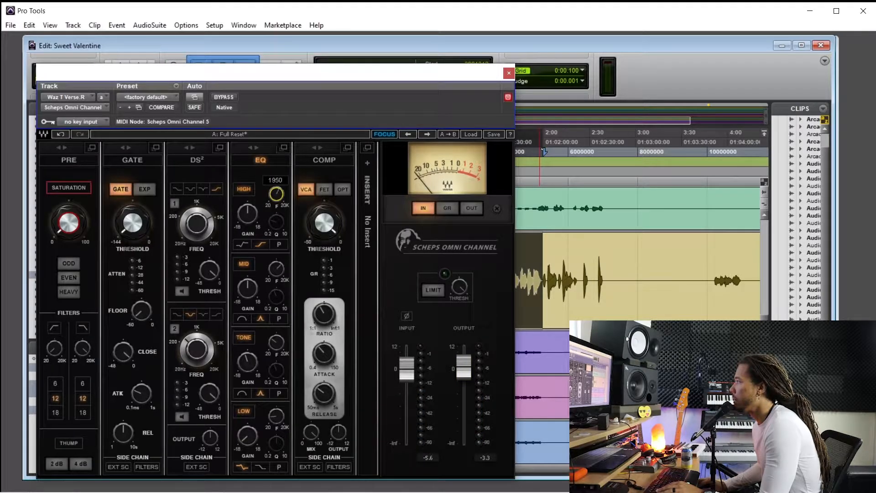
Step: Boost the EQ's high shelf by 2.6 dB at about 2381 Hz while the vocal plays
{"action": "mouse_move", "coordinate": [258, 213]}
{"action": "left_mouse_down"}
{"action": "mouse_move", "coordinate": [276, 197]}
{"action": "mouse_move", "coordinate": [256, 210]}
{"action": "left_mouse_up"}
{"action": "left_click_drag", "start_coordinate": [275, 197], "coordinate": [275, 196]}
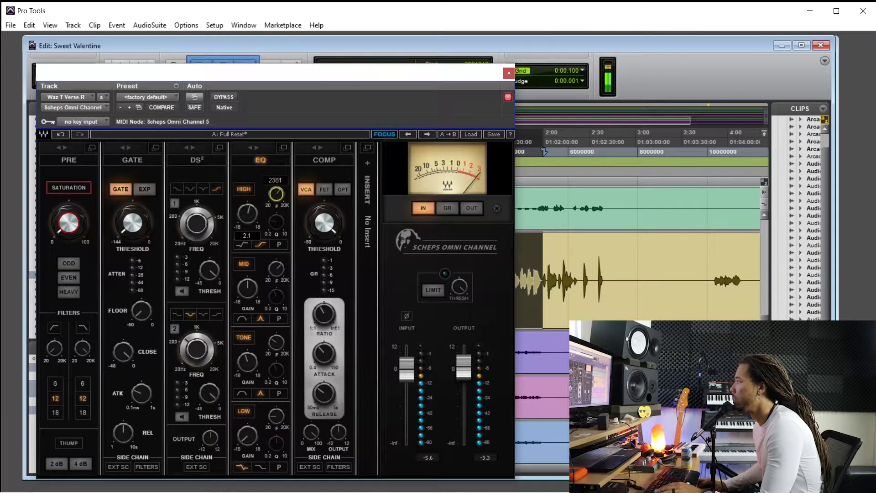
{"action": "left_click", "coordinate": [253, 214]}
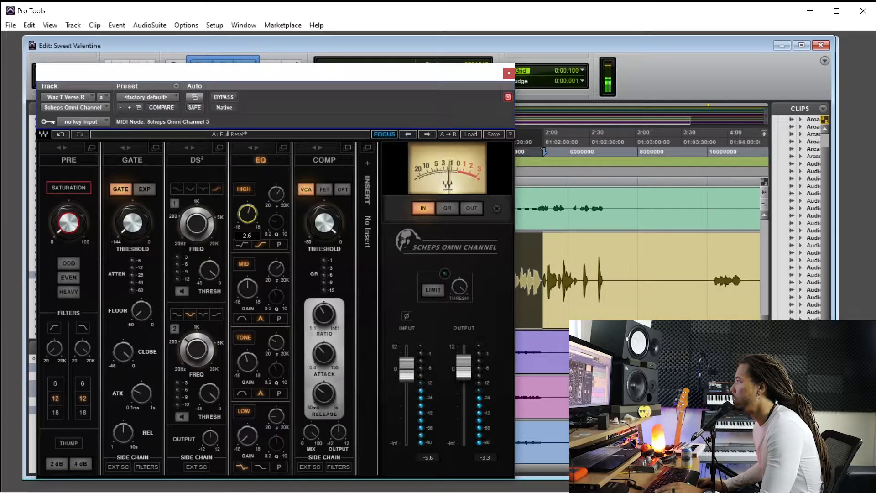
Step: Set the compressor's ratio to 2.4:1
{"action": "left_click_drag", "start_coordinate": [320, 77], "coordinate": [334, 73]}
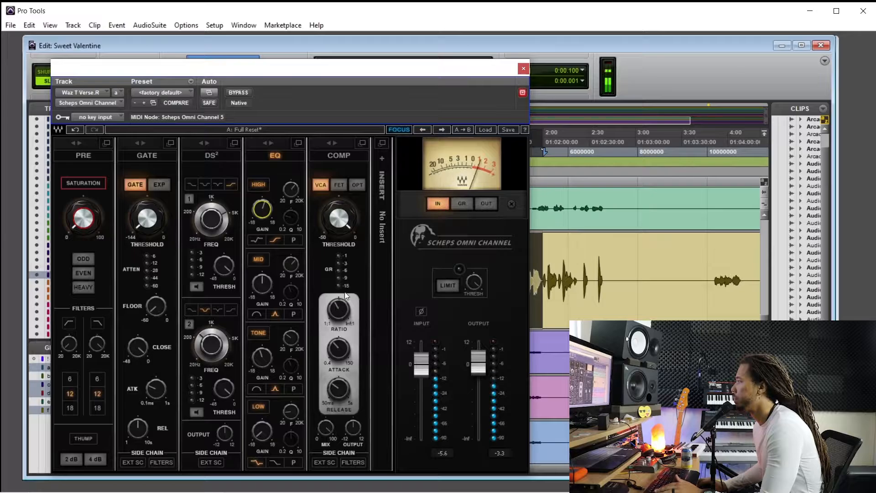
{"action": "left_click", "coordinate": [338, 309]}
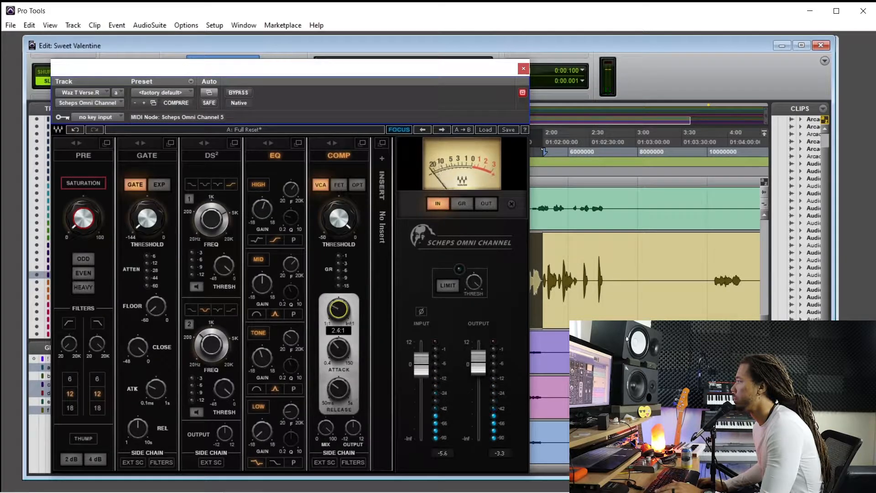
{"action": "left_click_drag", "start_coordinate": [432, 70], "coordinate": [415, 41]}
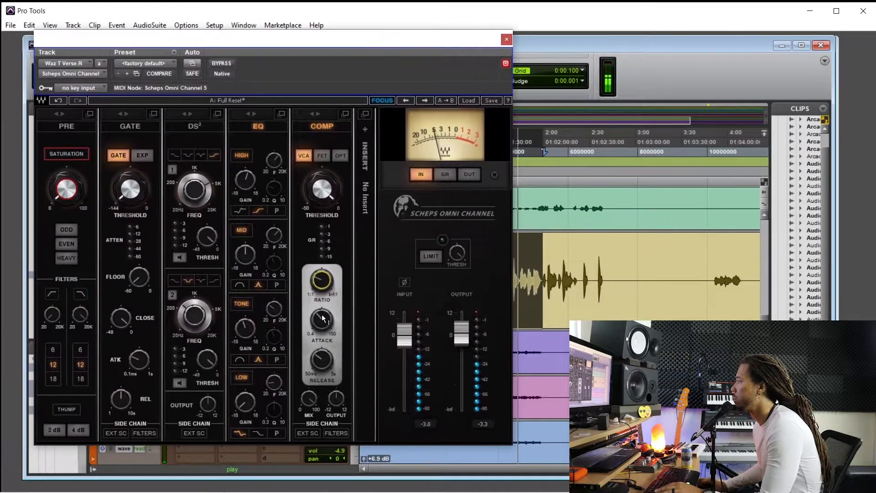
Step: Set the EQ's tone band to the P filter type with a gain of -2.7 and Q of 1.15, and tune its frequency
{"action": "left_click", "coordinate": [239, 360]}
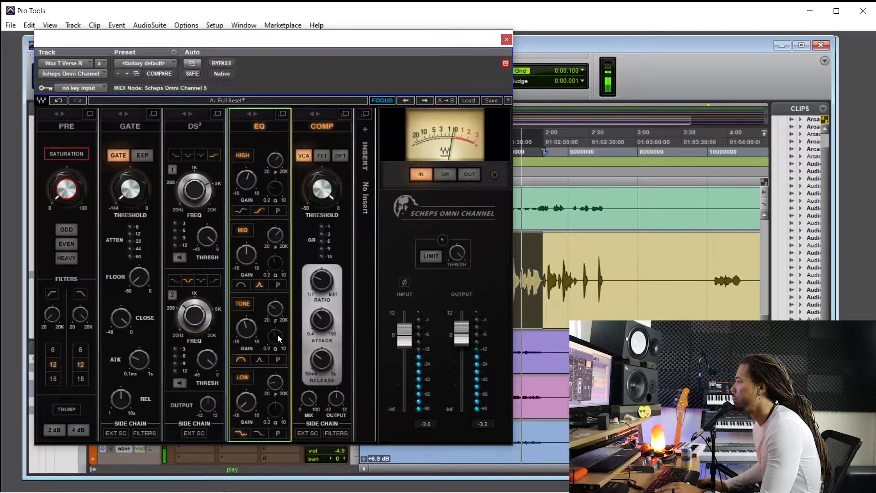
{"action": "left_click", "coordinate": [274, 382]}
{"action": "left_click", "coordinate": [276, 360]}
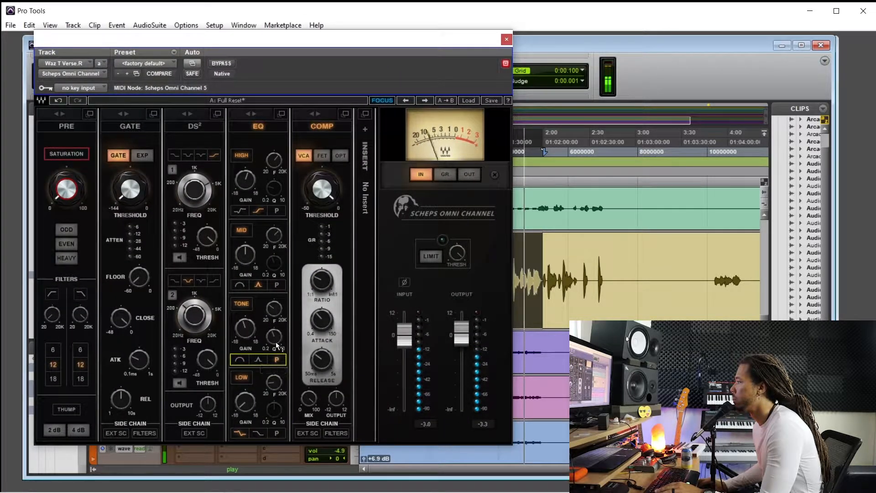
{"action": "mouse_move", "coordinate": [274, 337]}
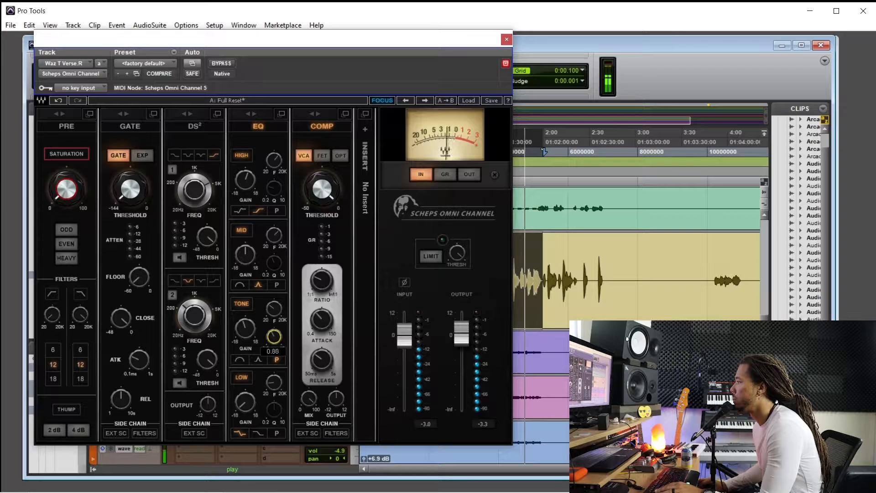
{"action": "left_click", "coordinate": [245, 328]}
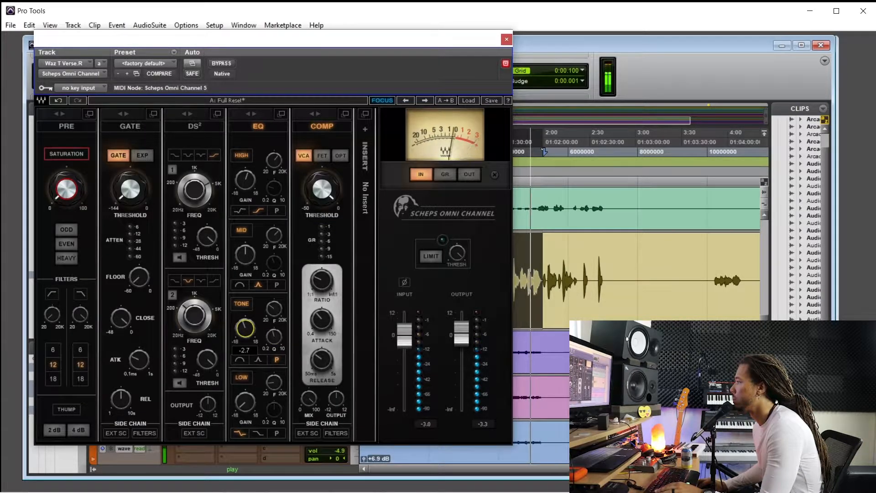
{"action": "left_click", "coordinate": [271, 338]}
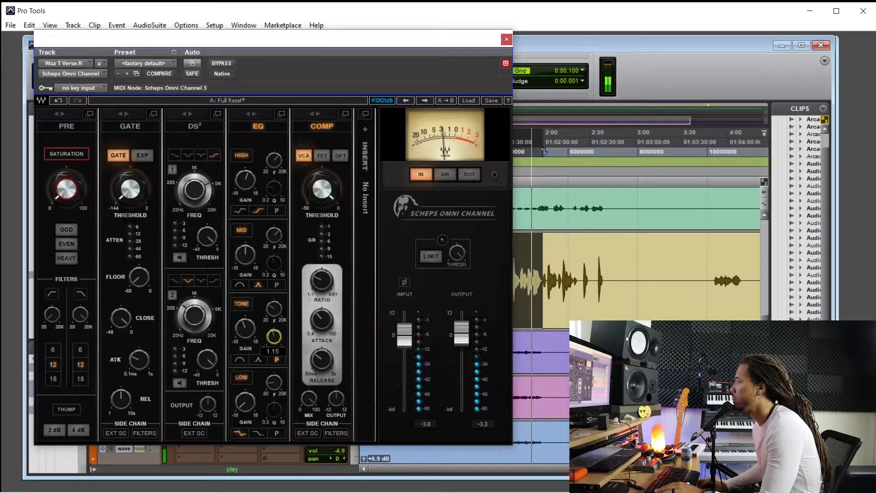
{"action": "left_click", "coordinate": [274, 309]}
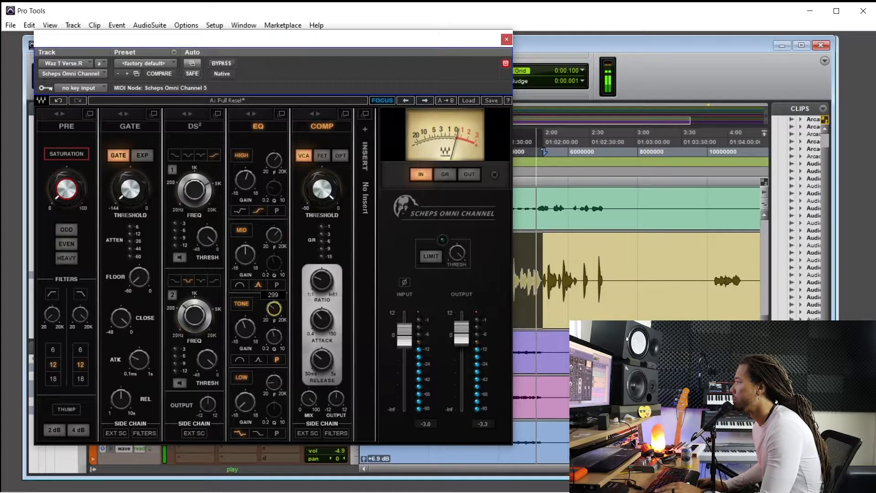
{"action": "left_click_drag", "start_coordinate": [274, 309], "coordinate": [274, 306]}
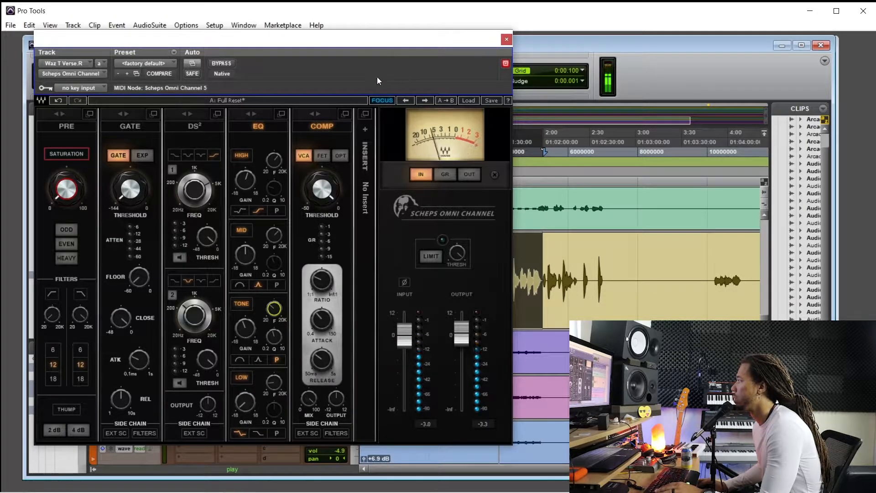
Step: Raise the channel's output level slightly and boost the EQ's high-band gain a little further
{"action": "left_click_drag", "start_coordinate": [462, 337], "coordinate": [462, 333]}
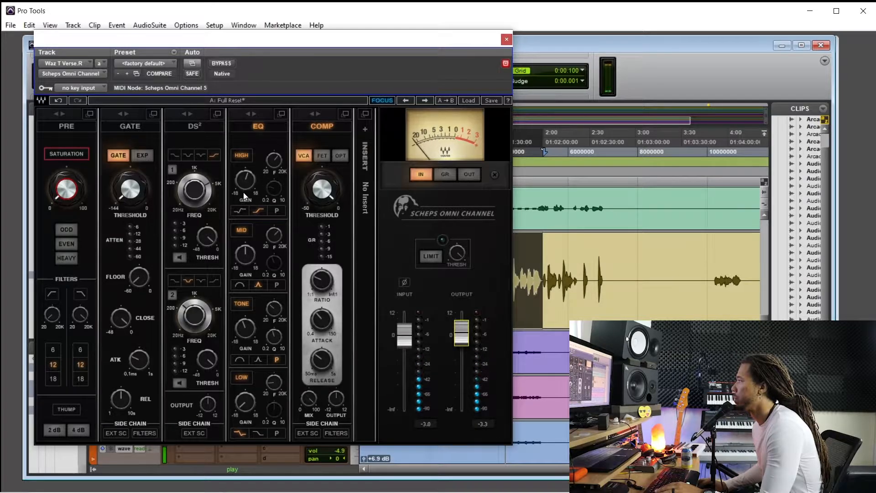
{"action": "left_click_drag", "start_coordinate": [245, 181], "coordinate": [245, 175]}
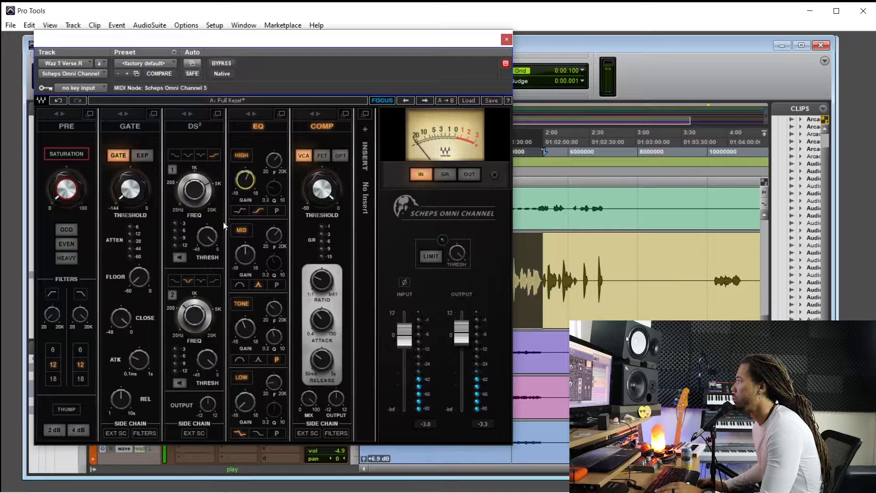
{"action": "left_click_drag", "start_coordinate": [245, 179], "coordinate": [245, 177]}
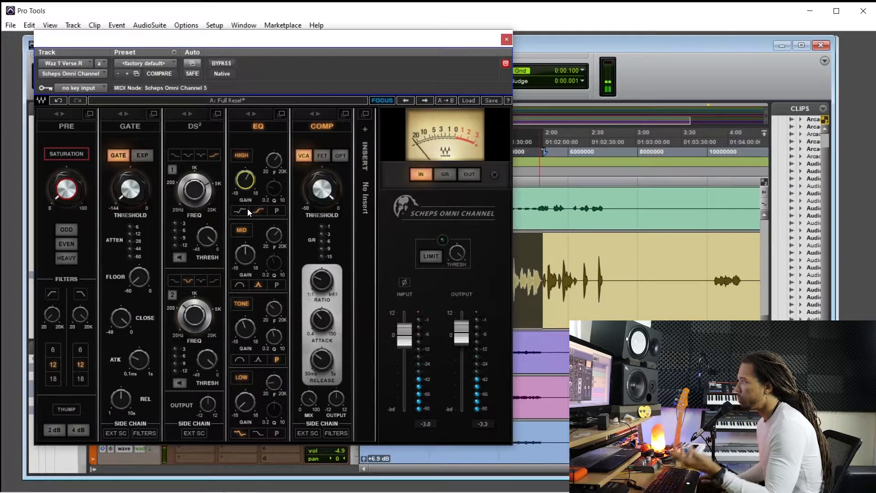
{"action": "key", "text": "space"}
{"action": "mouse_move", "coordinate": [280, 222]}
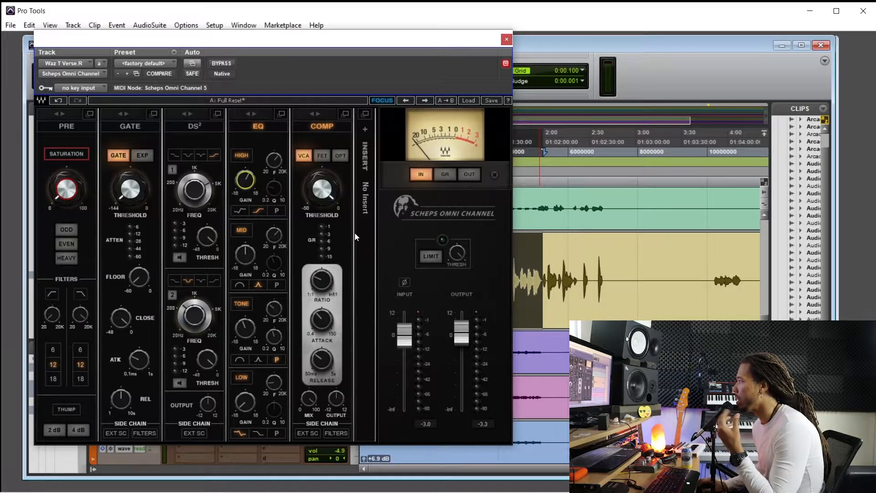
Step: Cycle the compressor through its FET and OPT types and return it to VCA
{"action": "left_click", "coordinate": [324, 156]}
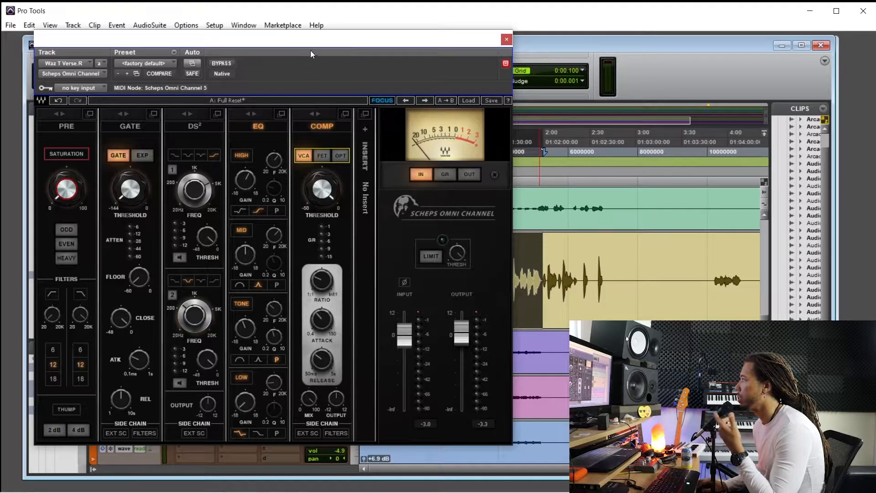
{"action": "left_click_drag", "start_coordinate": [310, 54], "coordinate": [331, 78]}
{"action": "left_click", "coordinate": [341, 180]}
{"action": "left_click", "coordinate": [356, 179]}
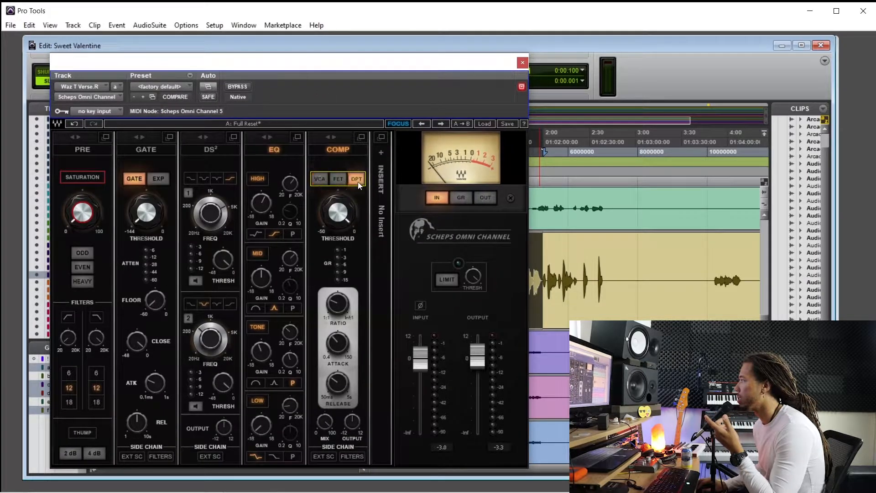
{"action": "left_click", "coordinate": [339, 179]}
{"action": "left_click", "coordinate": [322, 179]}
{"action": "left_click", "coordinate": [337, 180]}
{"action": "left_click", "coordinate": [350, 180]}
{"action": "left_click", "coordinate": [324, 178]}
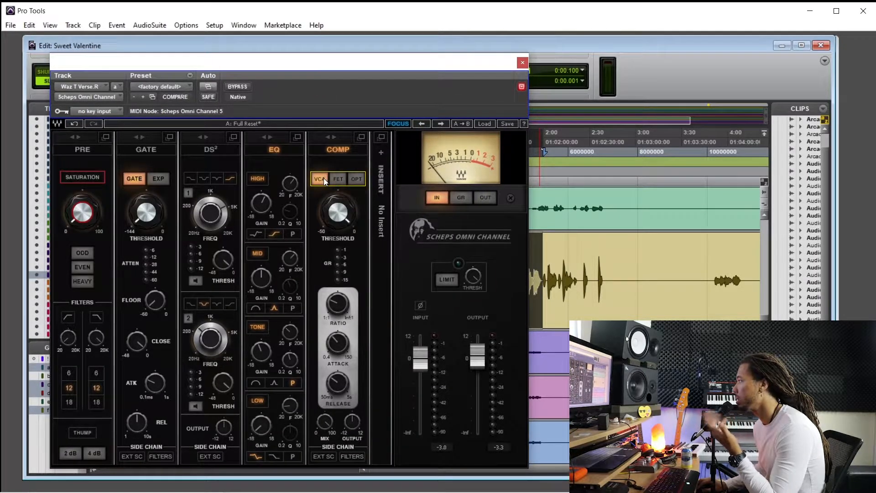
Step: Set the compressor's ratio to 2.3:1 and lower its threshold to about -2.4
{"action": "left_click_drag", "start_coordinate": [361, 66], "coordinate": [303, 37]}
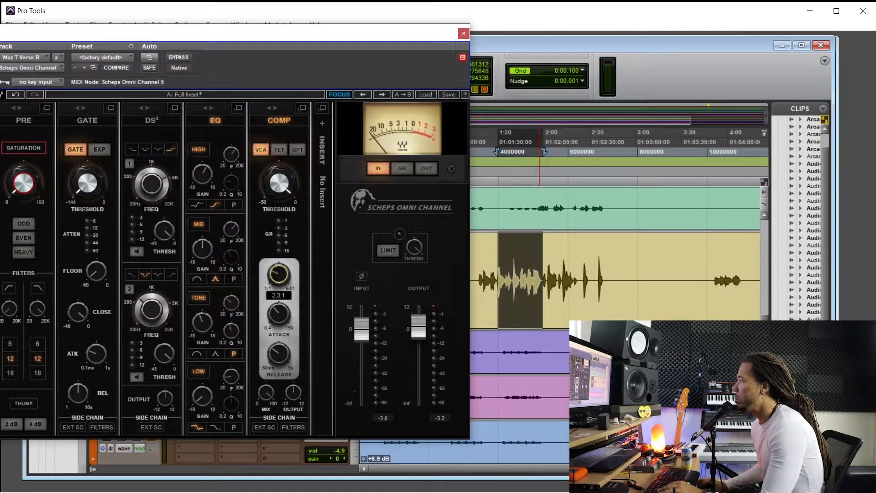
{"action": "left_click_drag", "start_coordinate": [277, 275], "coordinate": [277, 273]}
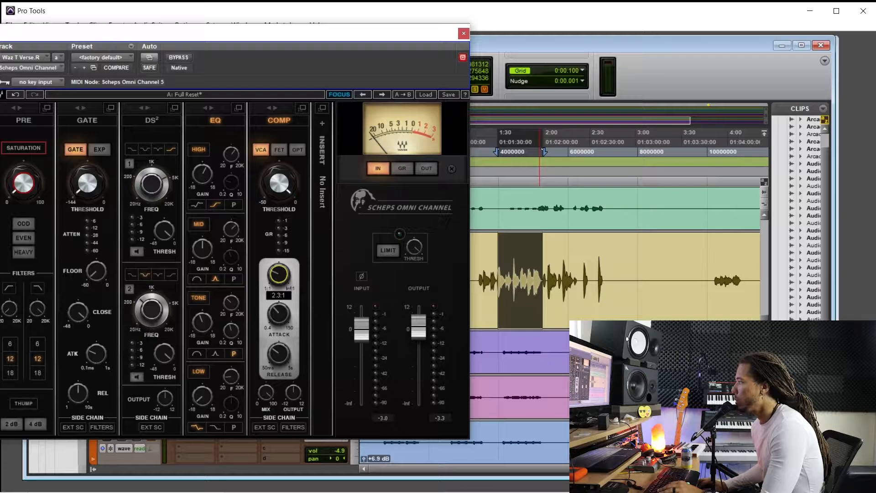
{"action": "left_click_drag", "start_coordinate": [279, 183], "coordinate": [280, 192]}
Step: Switch the VU meter to gain reduction and adjust the compressor's threshold while the selected vocal section plays
{"action": "key", "text": "space"}
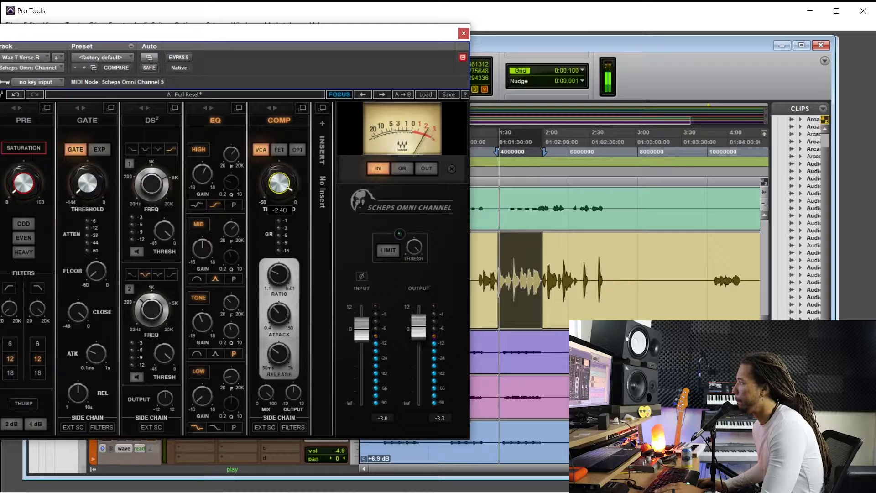
{"action": "left_click", "coordinate": [402, 168]}
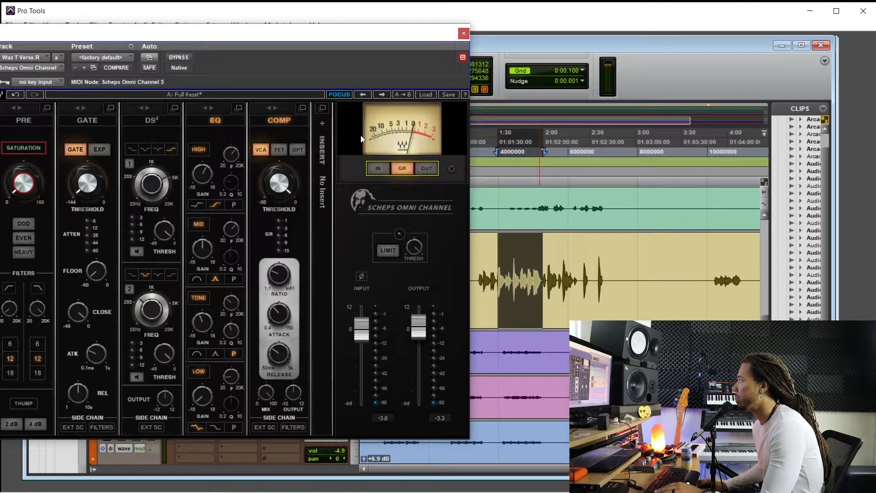
{"action": "key", "text": "space"}
{"action": "mouse_move", "coordinate": [286, 179]}
{"action": "left_mouse_down"}
{"action": "mouse_move", "coordinate": [286, 198]}
{"action": "mouse_move", "coordinate": [282, 186]}
{"action": "left_mouse_up"}
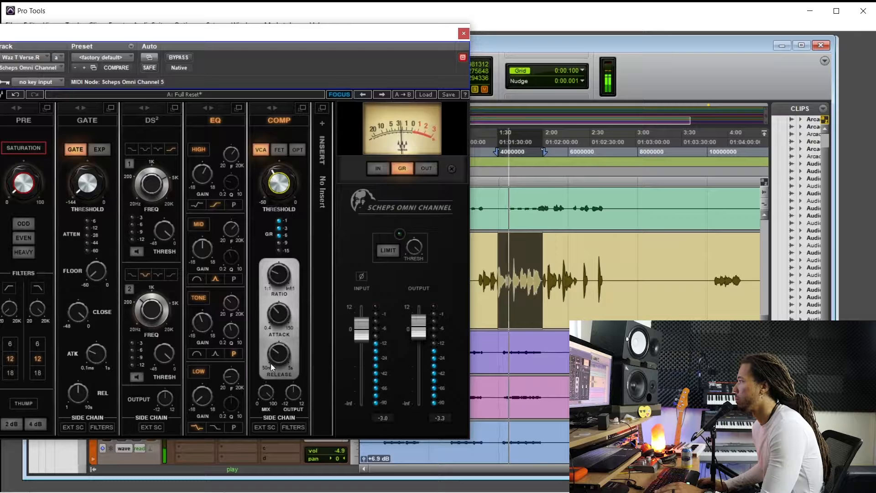
Step: Adjust the compressor's attack to about 5.6 and its release to about 208.5 while auditioning the selected vocal section
{"action": "left_click", "coordinate": [279, 313]}
{"action": "left_click_drag", "start_coordinate": [279, 314], "coordinate": [281, 324]}
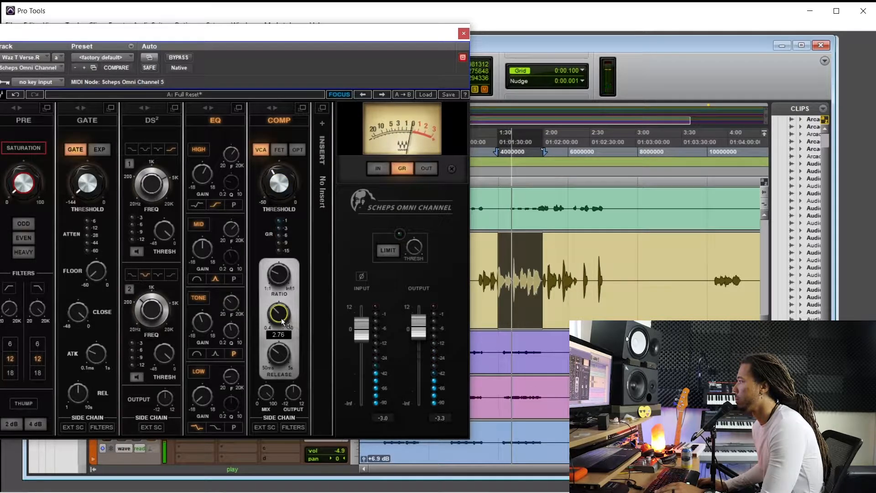
{"action": "key", "text": "space"}
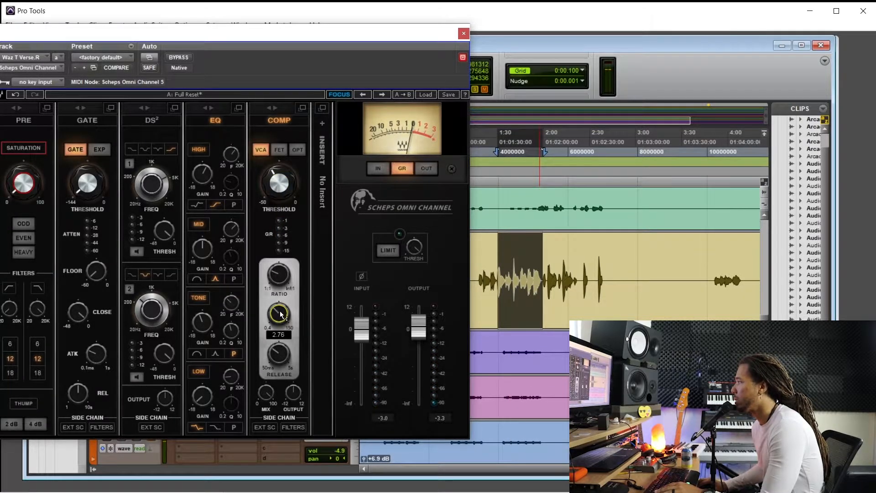
{"action": "left_click_drag", "start_coordinate": [282, 314], "coordinate": [283, 318]}
{"action": "key", "text": "space"}
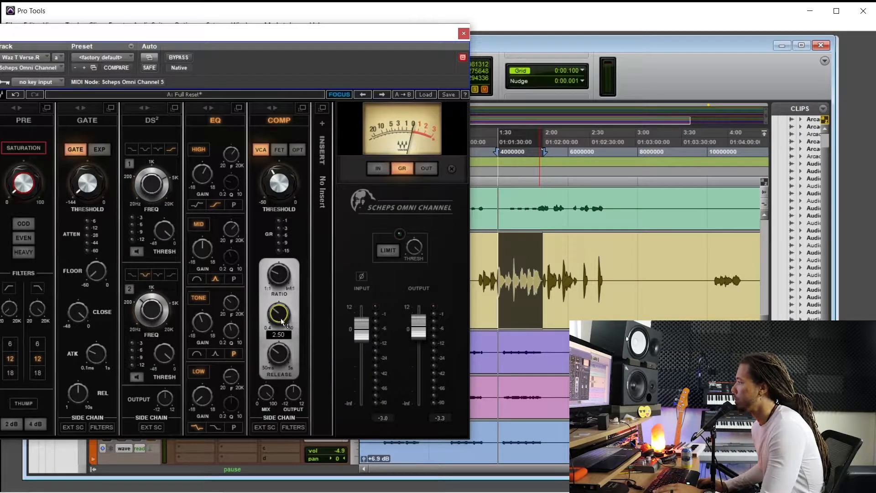
{"action": "left_click_drag", "start_coordinate": [322, 34], "coordinate": [337, 36]}
{"action": "key", "text": "space"}
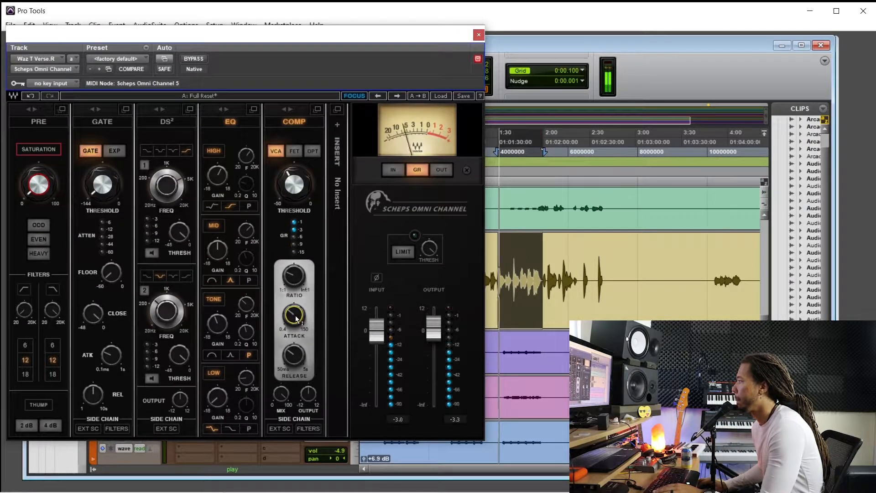
{"action": "left_click_drag", "start_coordinate": [297, 318], "coordinate": [298, 311]}
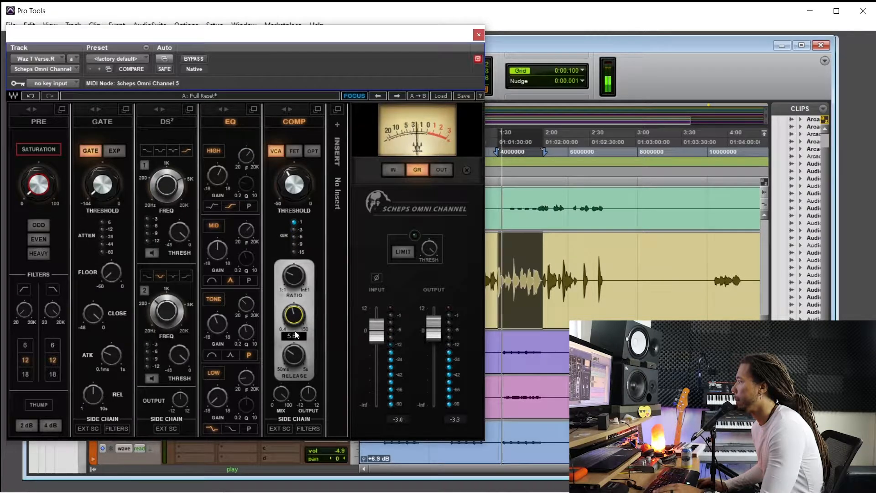
{"action": "left_click", "coordinate": [296, 358]}
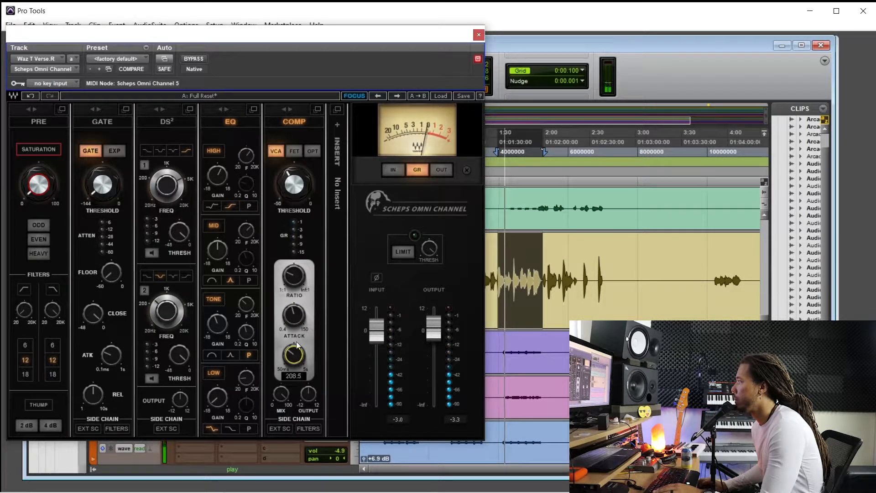
Step: Audition the compressor's FET type, settle on OPT, and lower the threshold to about -34.3 while the section plays
{"action": "left_click", "coordinate": [295, 151]}
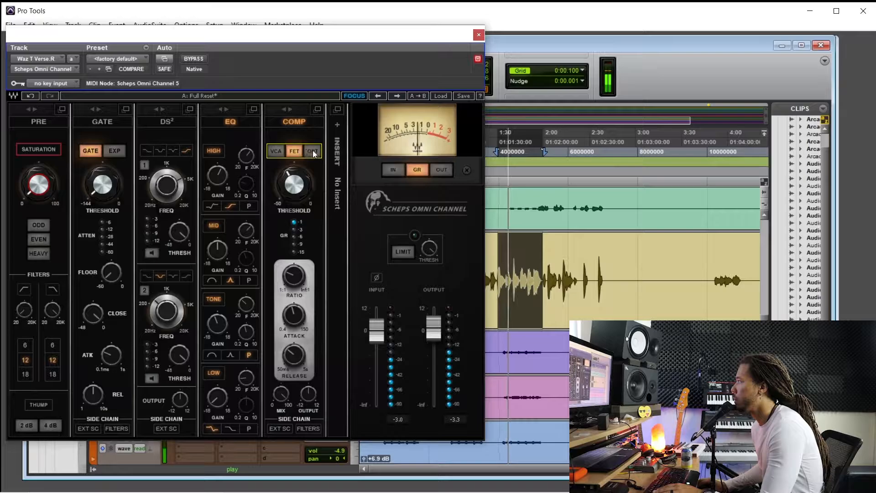
{"action": "left_click", "coordinate": [313, 151]}
{"action": "key", "text": "space"}
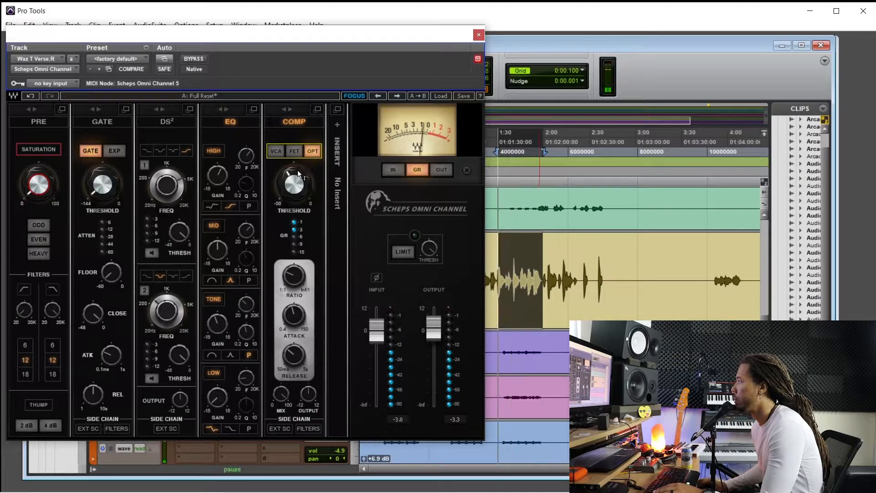
{"action": "key", "text": "space"}
{"action": "left_click", "coordinate": [297, 196]}
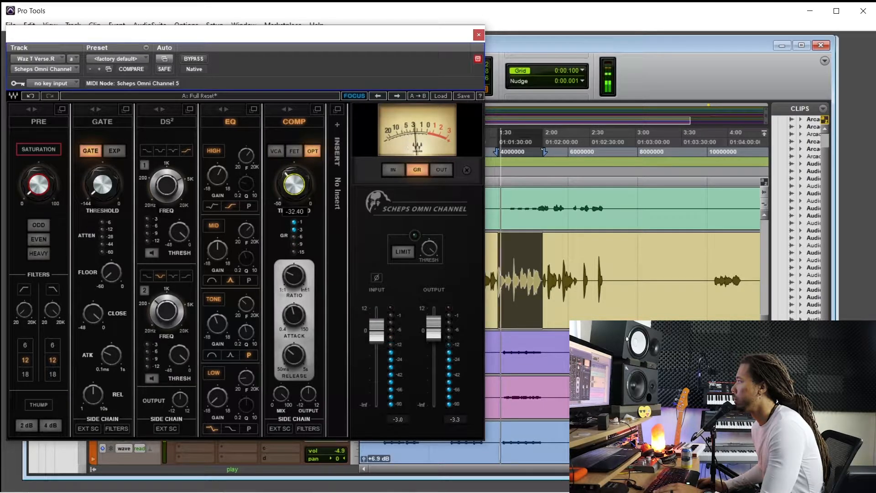
{"action": "left_click_drag", "start_coordinate": [294, 187], "coordinate": [296, 195]}
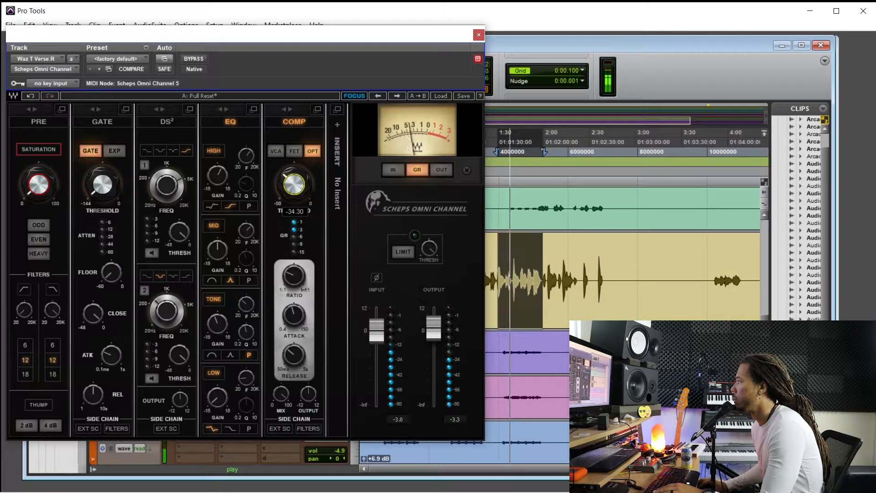
{"action": "key", "text": "space"}
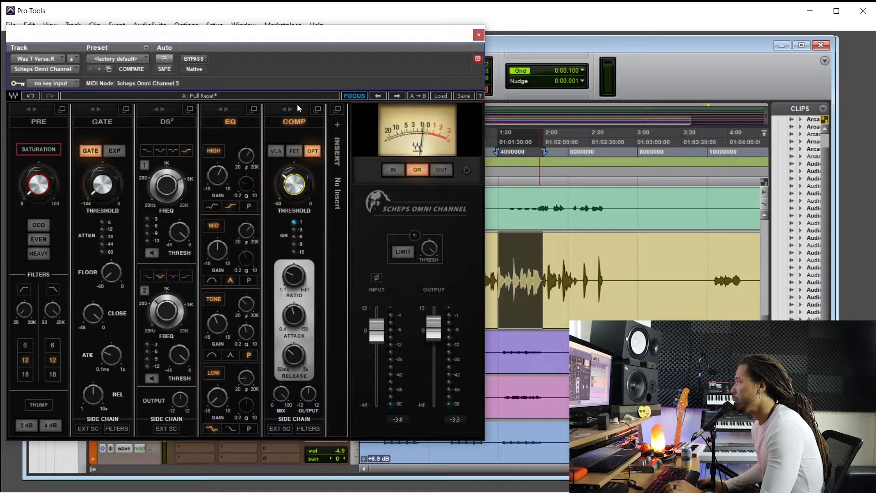
Step: Play the section from the Edit window with the plugin closed, reopening it briefly to raise the channel's output slightly
{"action": "left_click_drag", "start_coordinate": [306, 35], "coordinate": [304, 37]}
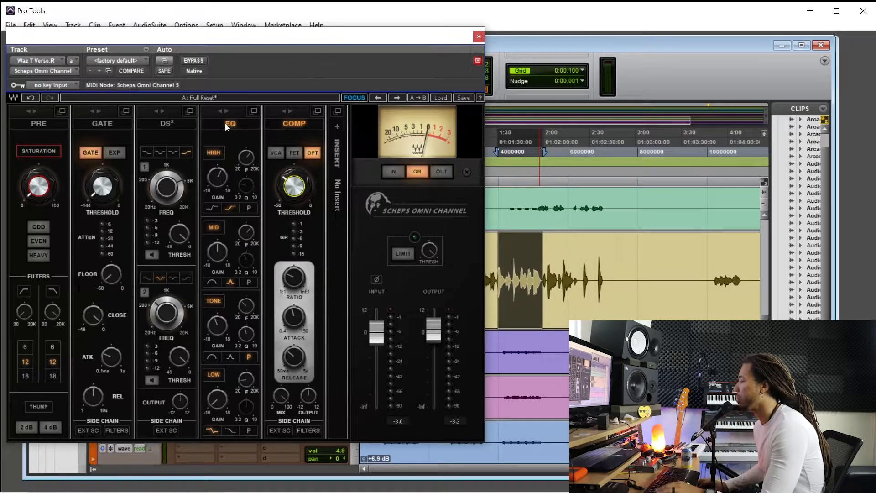
{"action": "left_click_drag", "start_coordinate": [120, 41], "coordinate": [126, 42]}
{"action": "left_click_drag", "start_coordinate": [322, 41], "coordinate": [312, 52]}
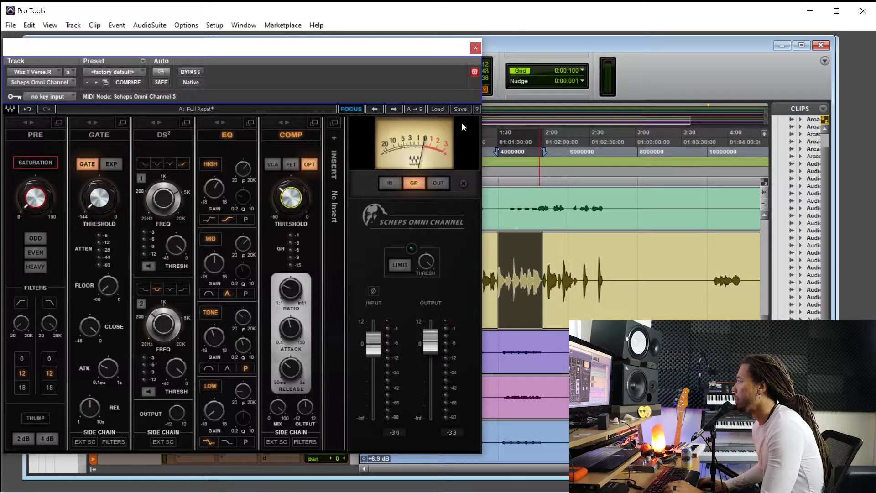
{"action": "left_click", "coordinate": [475, 48]}
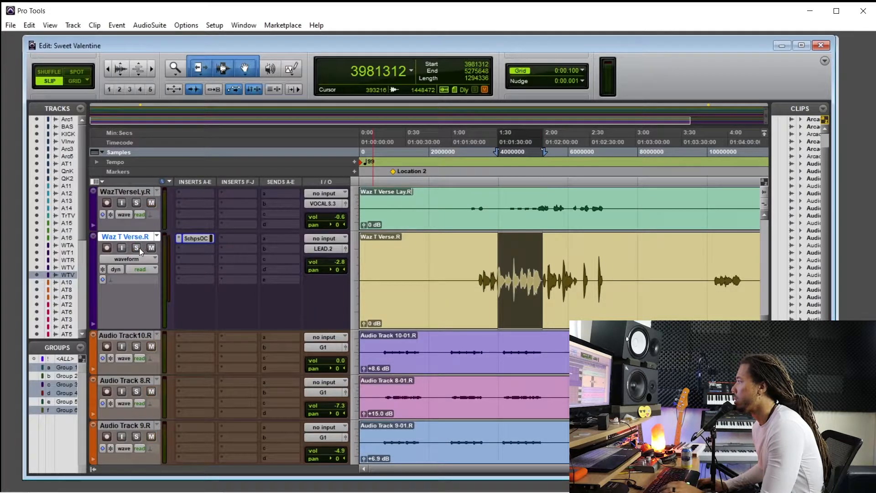
{"action": "key", "text": "space"}
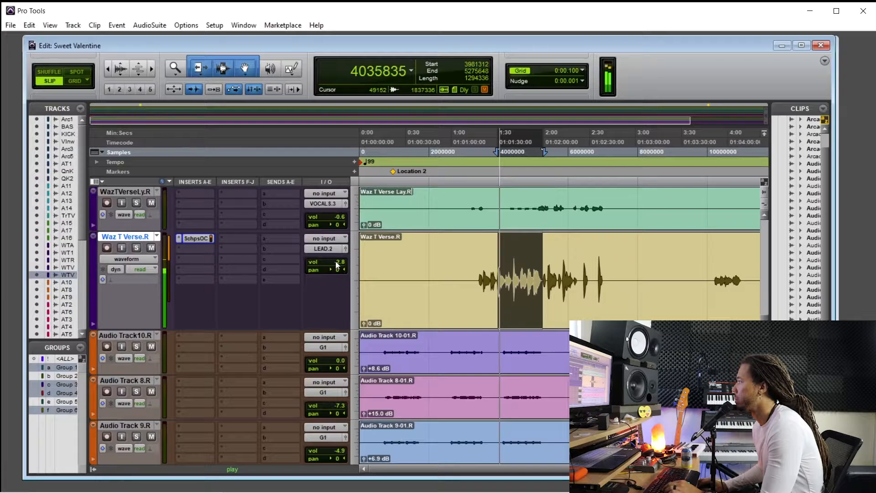
{"action": "left_click", "coordinate": [204, 238]}
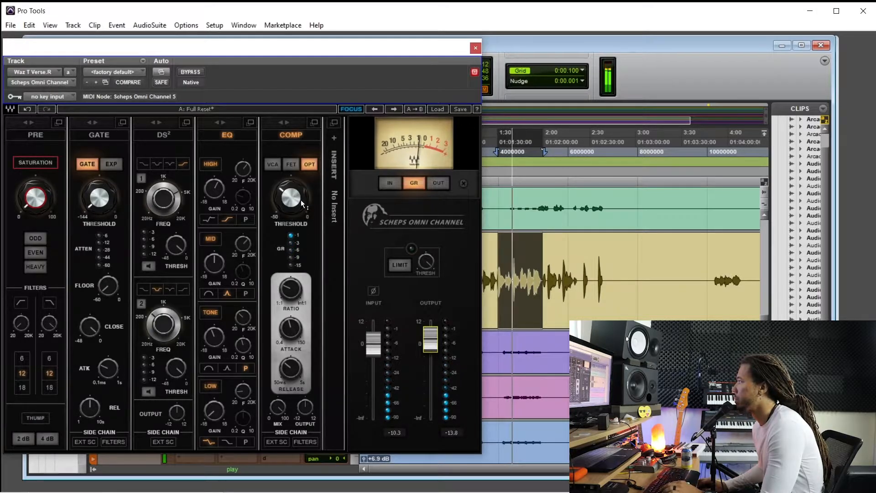
{"action": "left_click", "coordinate": [475, 48]}
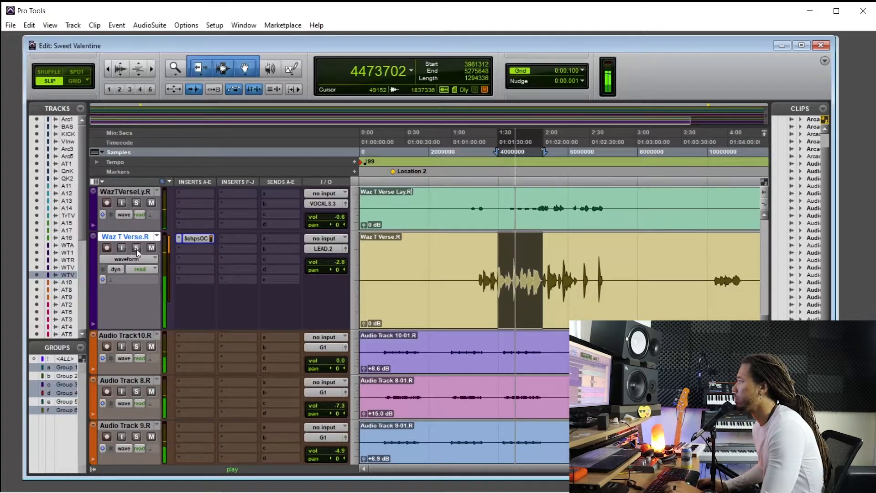
{"action": "key", "text": "space"}
Step: Reopen the vocal's channel plugin and shape the EQ's mid band: P type, Q of 0.99, retuned frequency, and boosted gain
{"action": "left_click", "coordinate": [196, 238]}
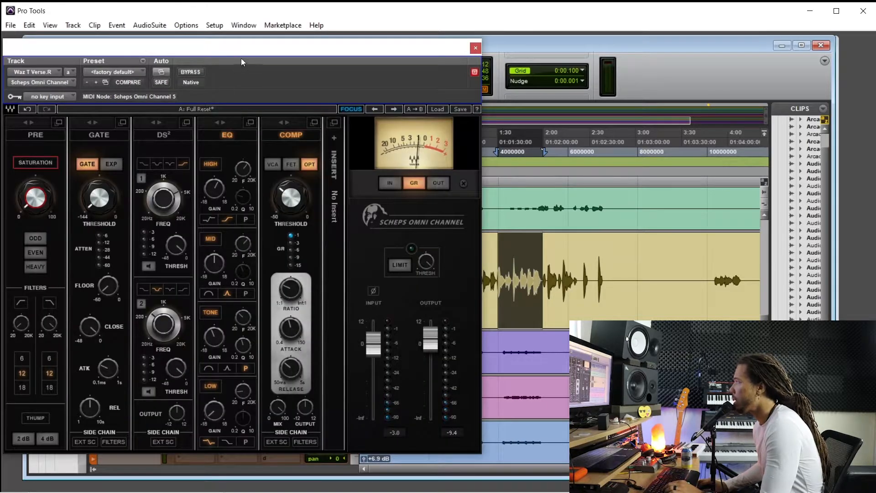
{"action": "left_click_drag", "start_coordinate": [241, 59], "coordinate": [266, 63]}
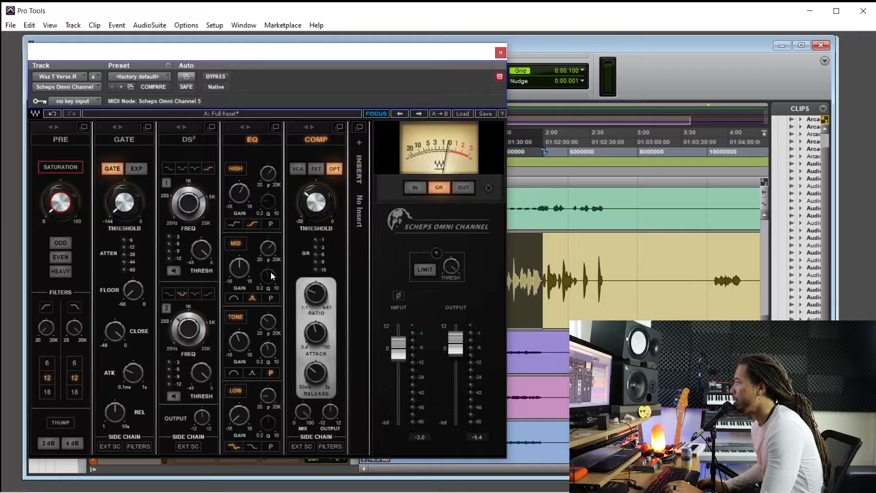
{"action": "left_click_drag", "start_coordinate": [272, 275], "coordinate": [272, 274]}
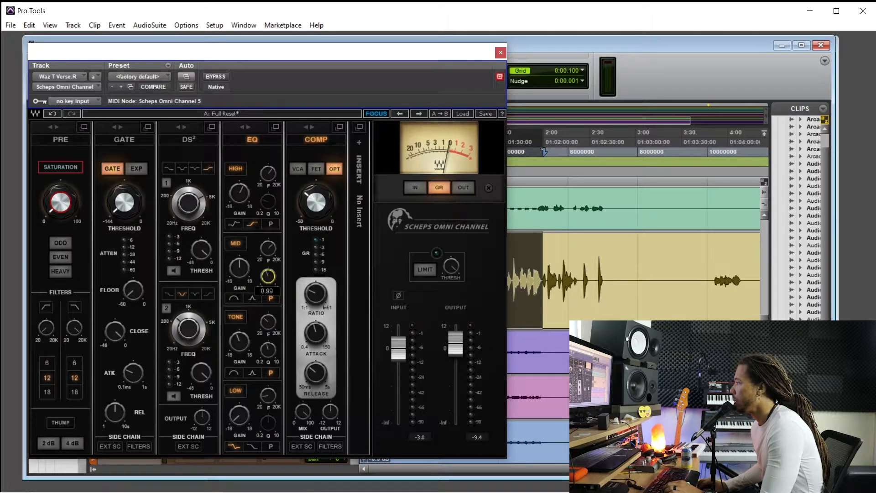
{"action": "mouse_move", "coordinate": [252, 276]}
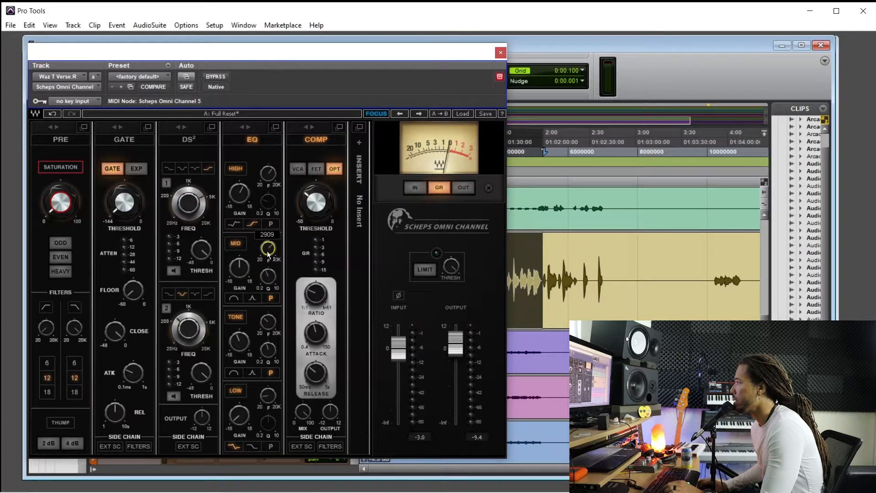
{"action": "left_click_drag", "start_coordinate": [246, 264], "coordinate": [268, 243]}
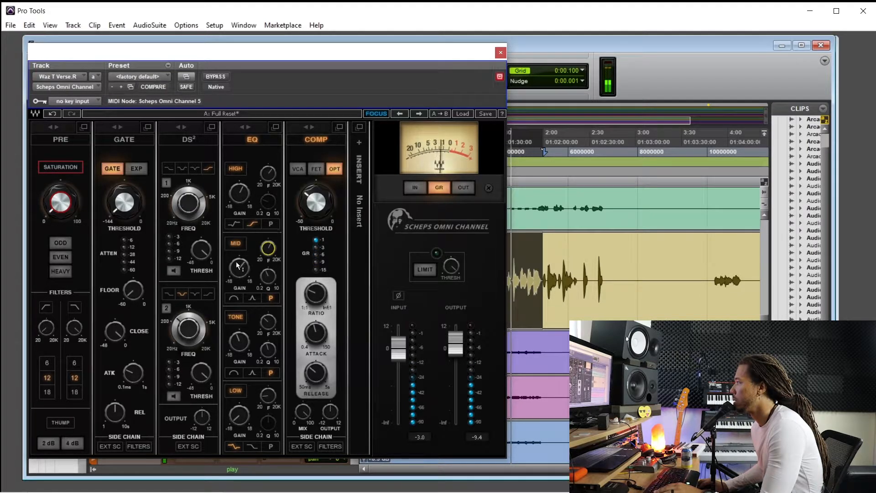
{"action": "left_click", "coordinate": [243, 277]}
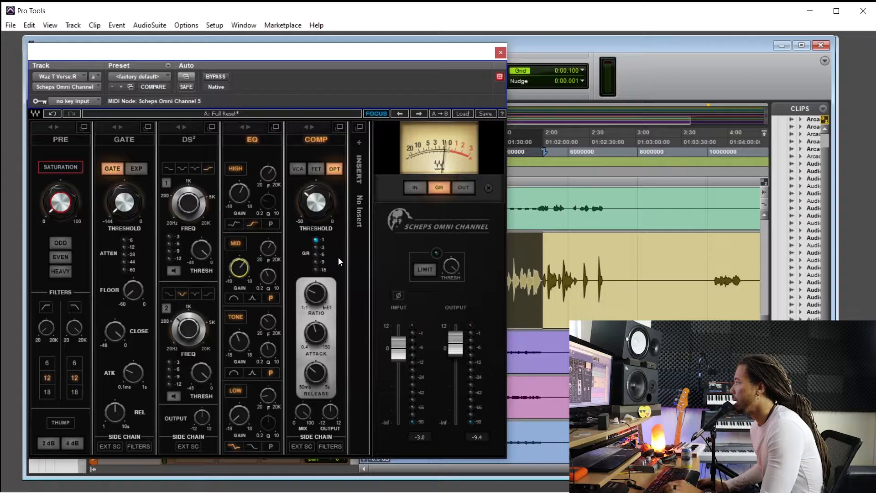
Step: Nudge the compressor's threshold to about -34.45 and turn its mix down to 0
{"action": "left_click", "coordinate": [315, 202]}
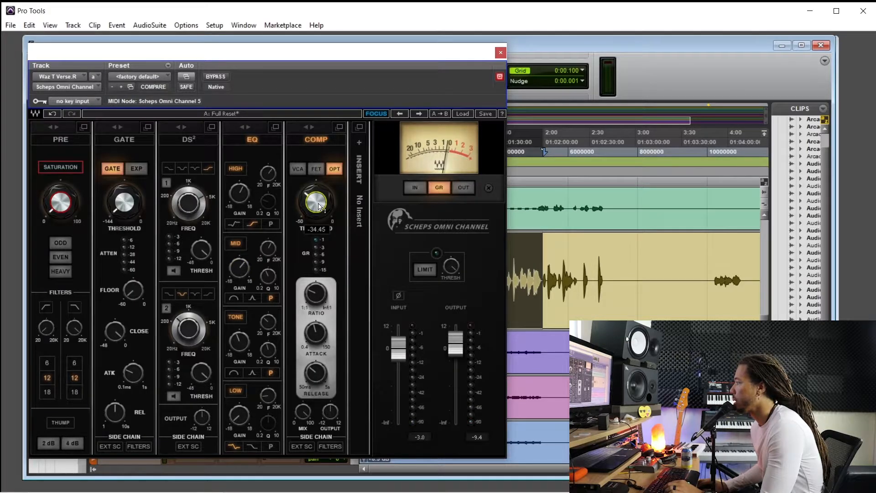
{"action": "left_click", "coordinate": [304, 413]}
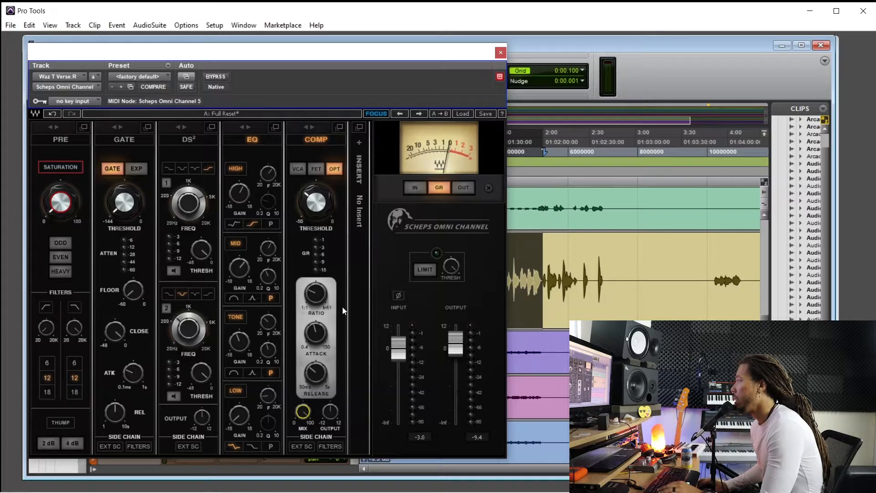
{"action": "left_click_drag", "start_coordinate": [362, 55], "coordinate": [368, 52]}
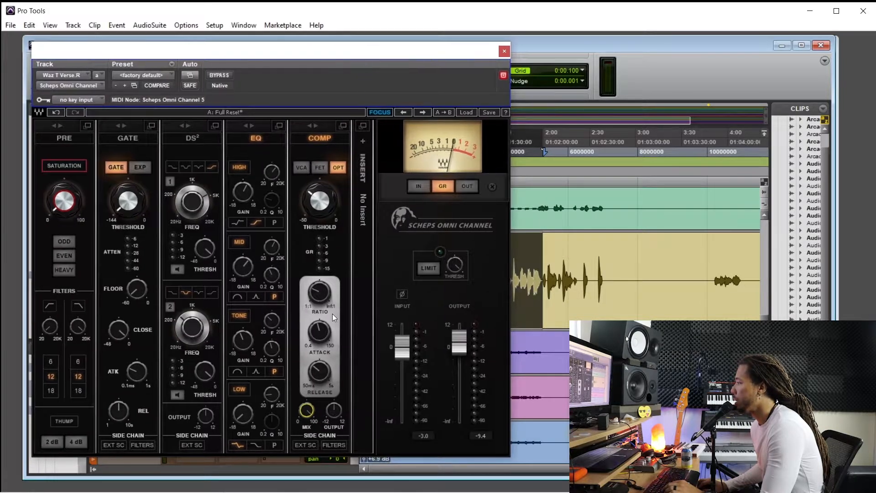
{"action": "left_click", "coordinate": [308, 409]}
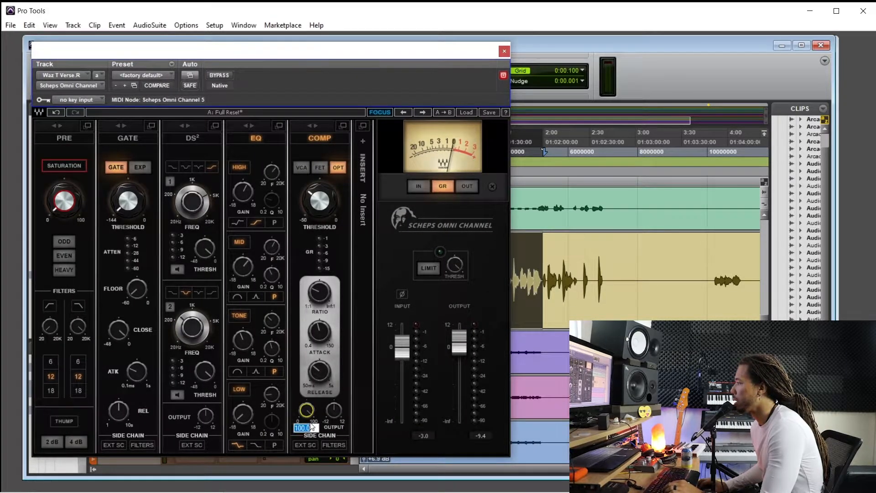
{"action": "left_click_drag", "start_coordinate": [306, 410], "coordinate": [312, 415]}
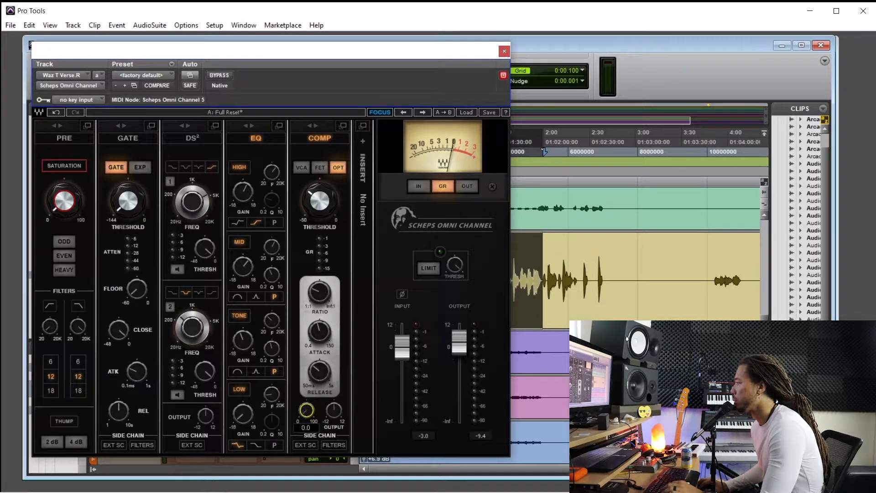
Step: Play the section and readjust the compressor's threshold, trying about -36.75
{"action": "key", "text": "space"}
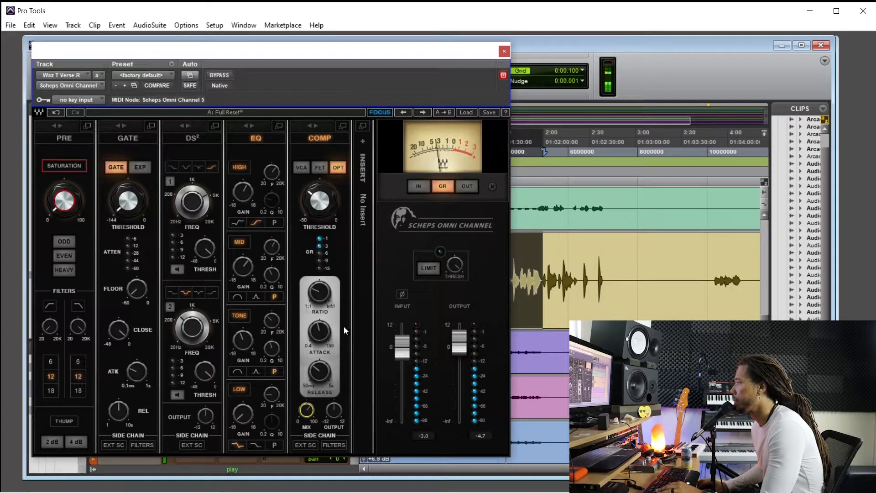
{"action": "left_click_drag", "start_coordinate": [320, 202], "coordinate": [322, 208]}
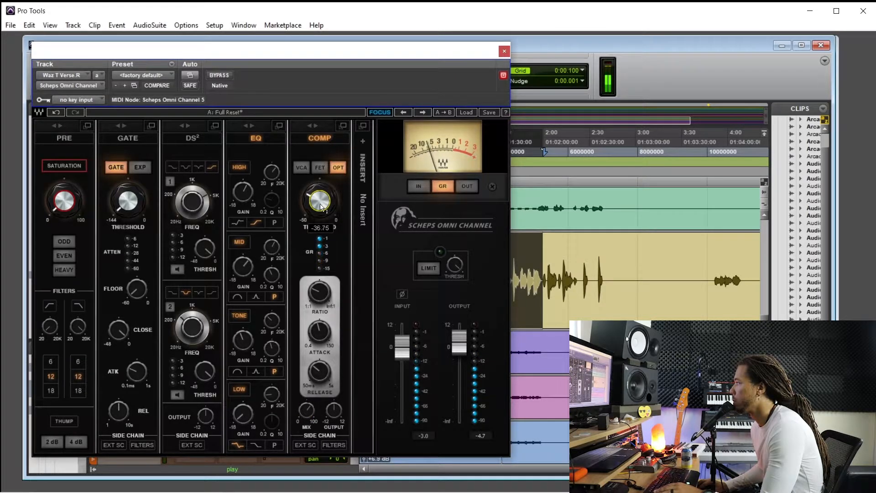
{"action": "left_click_drag", "start_coordinate": [321, 207], "coordinate": [325, 208]}
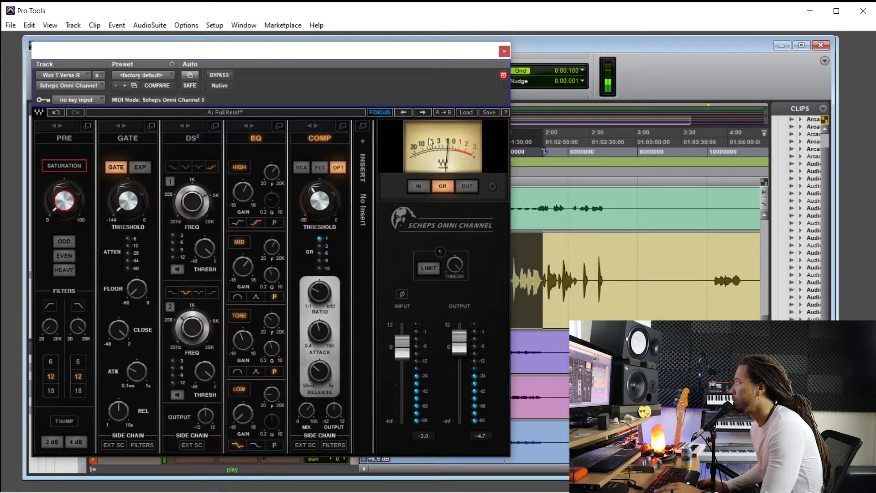
{"action": "key", "text": "space"}
Step: Play the section with the plugin closed, then reopen it and raise the channel's output fader a little further
{"action": "left_click", "coordinate": [504, 51]}
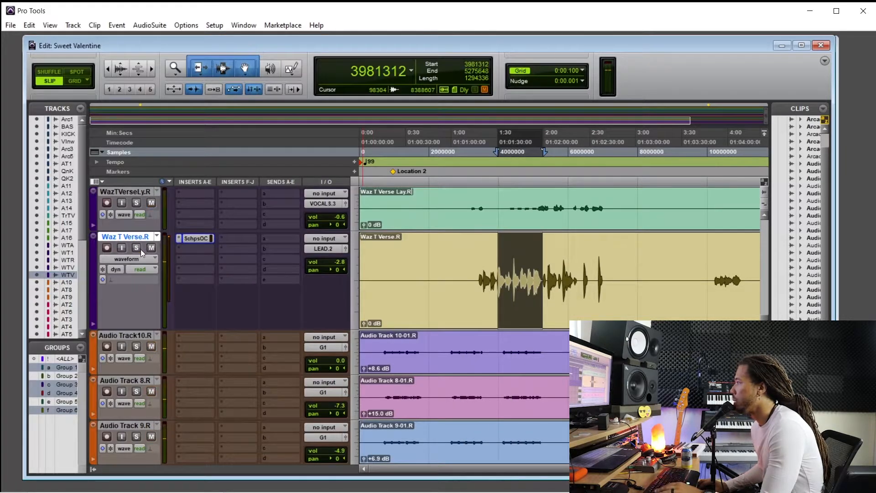
{"action": "key", "text": "space"}
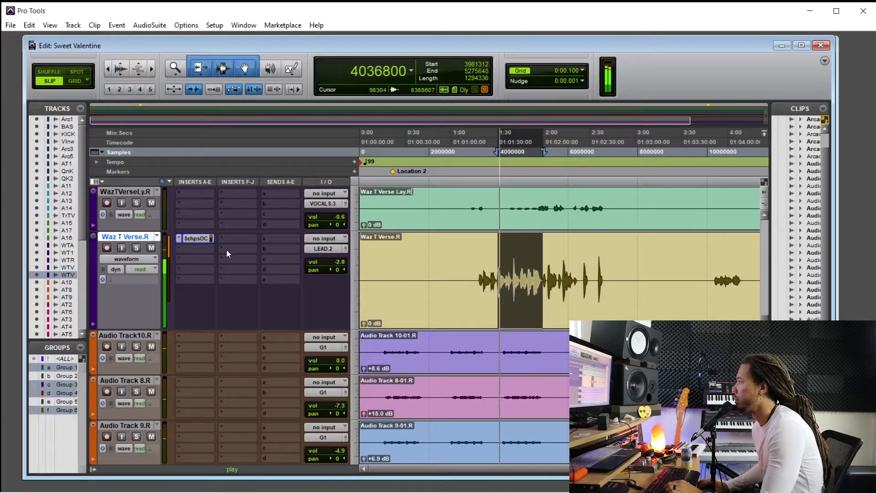
{"action": "left_click", "coordinate": [204, 239]}
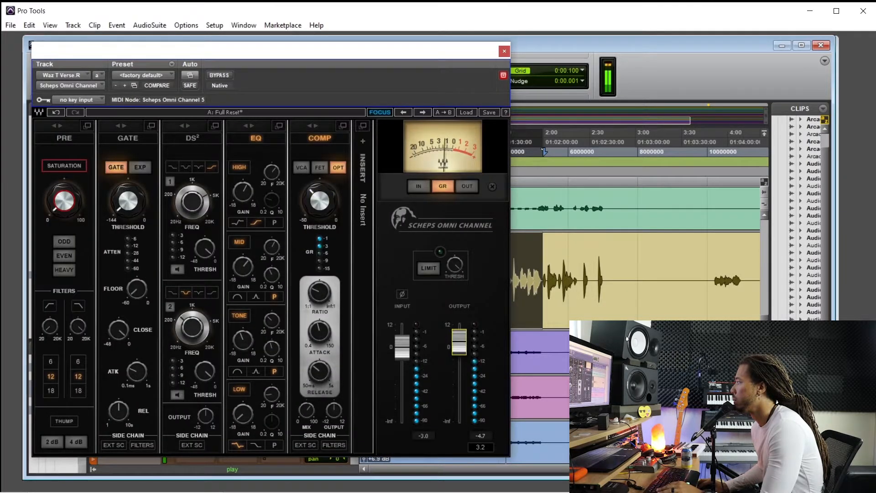
{"action": "left_click_drag", "start_coordinate": [459, 342], "coordinate": [459, 339]}
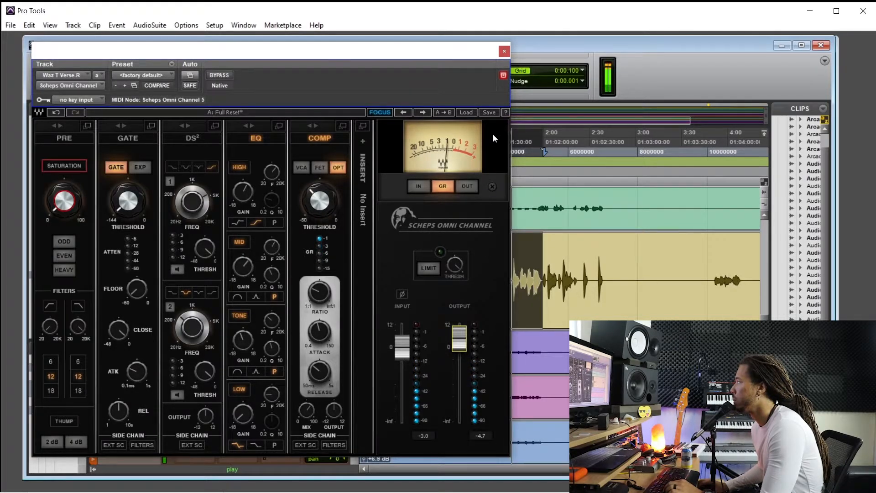
Step: Fine-tune the compressor's threshold and set the channel's output fader to about 5.3 during playback, then close the plugin and stop
{"action": "left_click", "coordinate": [504, 51]}
{"action": "left_click", "coordinate": [202, 239]}
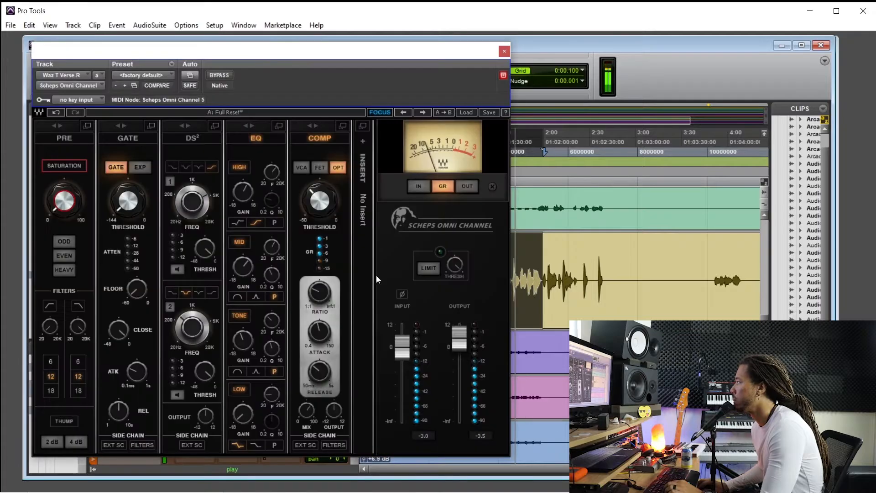
{"action": "left_click_drag", "start_coordinate": [459, 339], "coordinate": [459, 345]}
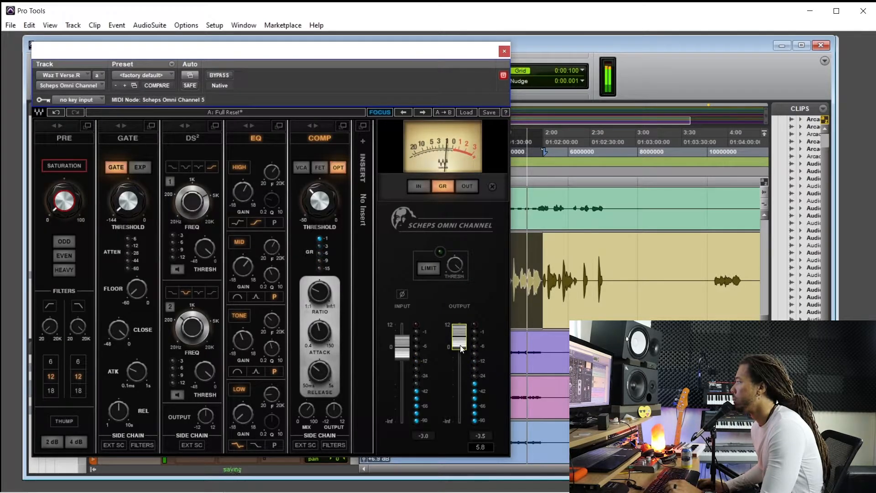
{"action": "left_click_drag", "start_coordinate": [319, 200], "coordinate": [325, 217]}
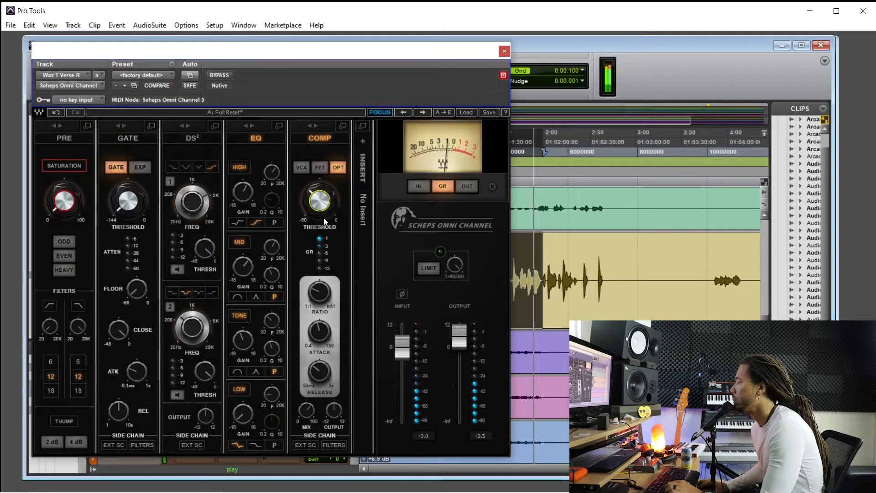
{"action": "left_click_drag", "start_coordinate": [460, 346], "coordinate": [460, 347]}
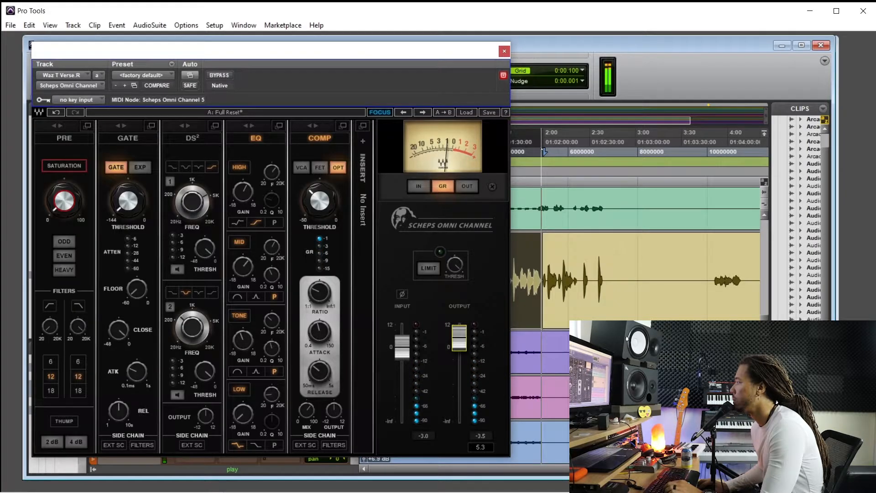
{"action": "left_click", "coordinate": [504, 51]}
{"action": "key", "text": "space"}
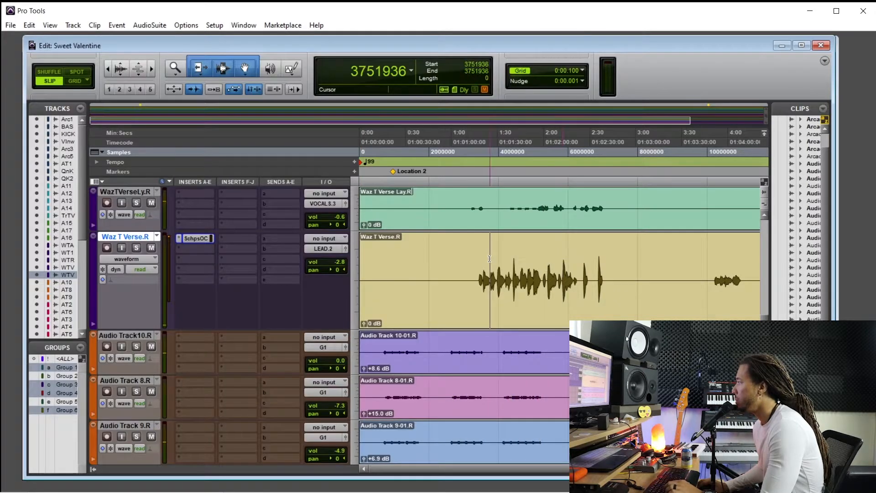
Step: Add a send from the lead vocal track to the stereo PLATE track
{"action": "left_click", "coordinate": [276, 239]}
{"action": "mouse_move", "coordinate": [322, 283]}
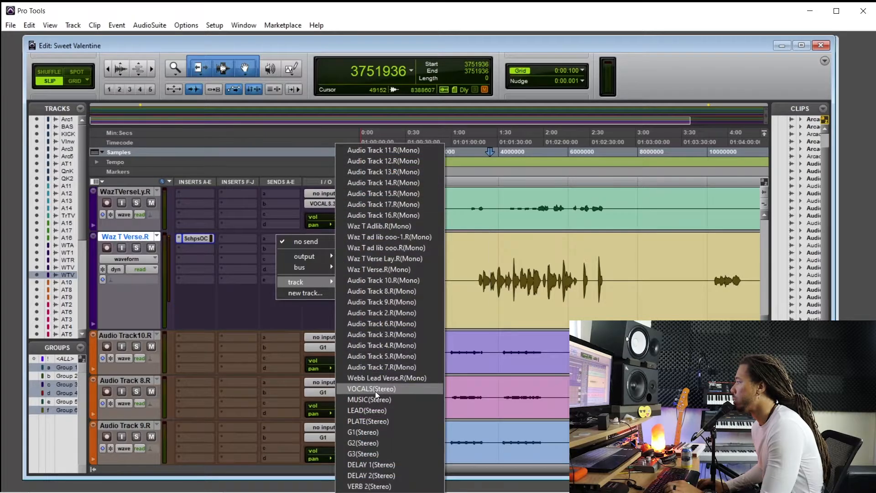
{"action": "left_click", "coordinate": [368, 421]}
Step: Play the verse and raise the PLATE send's level to about -17.6 dB while soloing the lead vocal
{"action": "left_click", "coordinate": [475, 269]}
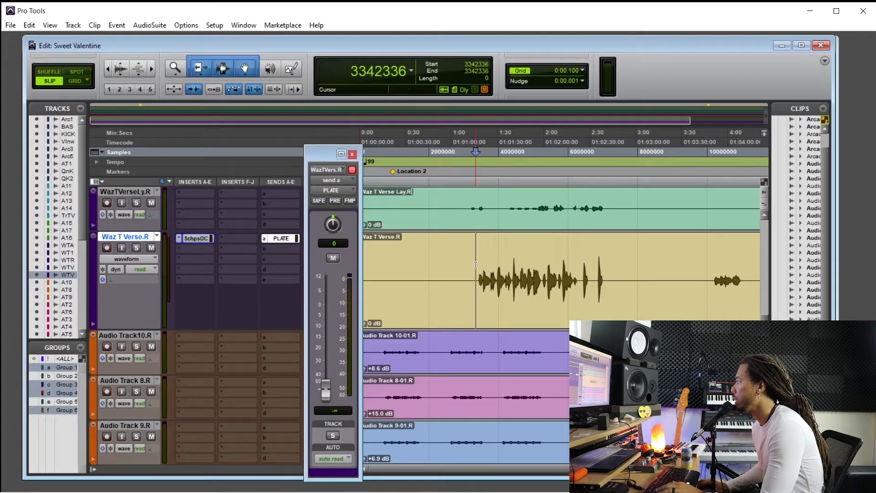
{"action": "left_click", "coordinate": [479, 269]}
{"action": "key", "text": "space"}
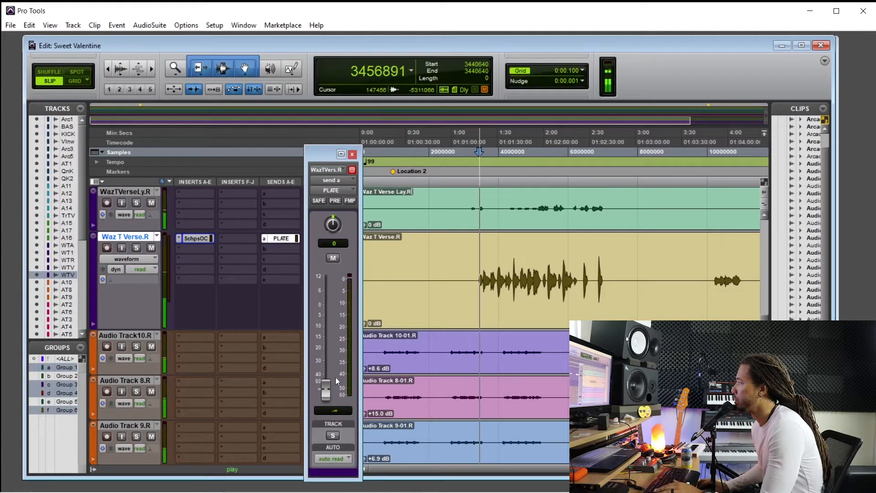
{"action": "key", "text": "space"}
{"action": "left_click", "coordinate": [490, 265]}
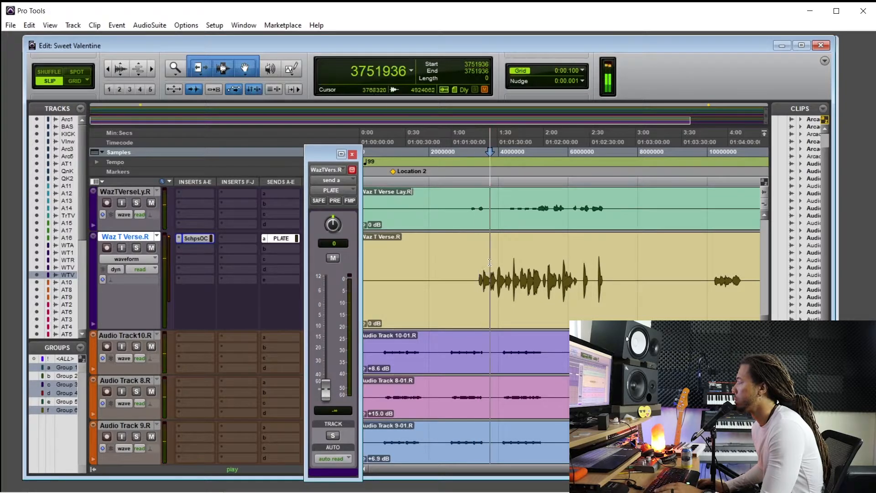
{"action": "key", "text": "space"}
{"action": "left_click_drag", "start_coordinate": [326, 392], "coordinate": [326, 384]}
{"action": "left_click_drag", "start_coordinate": [324, 353], "coordinate": [329, 338]}
{"action": "left_click", "coordinate": [136, 248]}
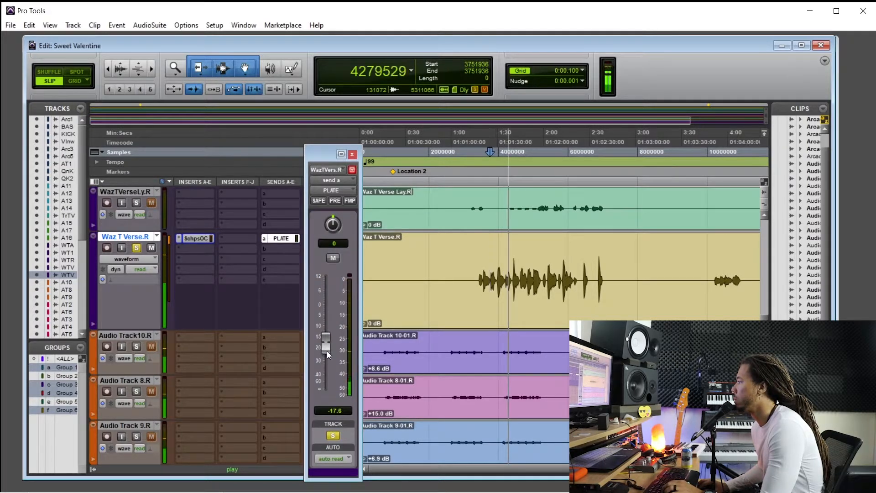
Step: Close the send, take the lead vocal out of solo and set its track volume to about -2.7 dB
{"action": "left_click", "coordinate": [352, 154]}
{"action": "left_click", "coordinate": [137, 248]}
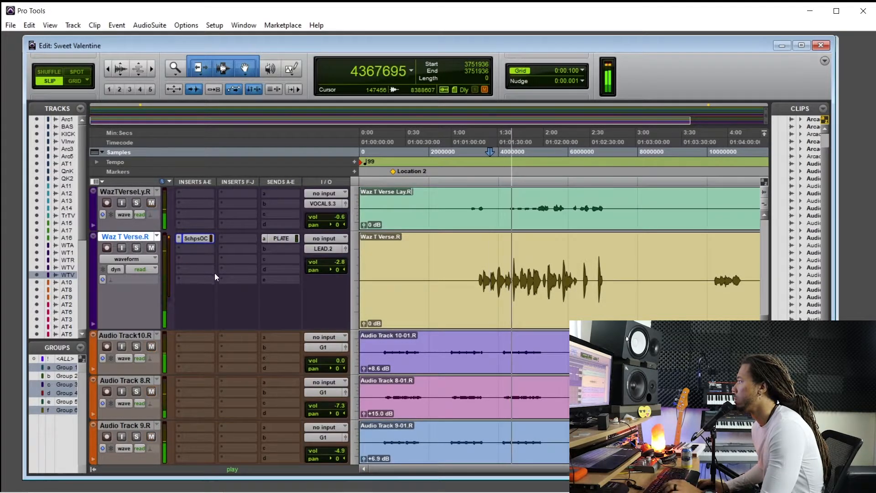
{"action": "left_click", "coordinate": [335, 268]}
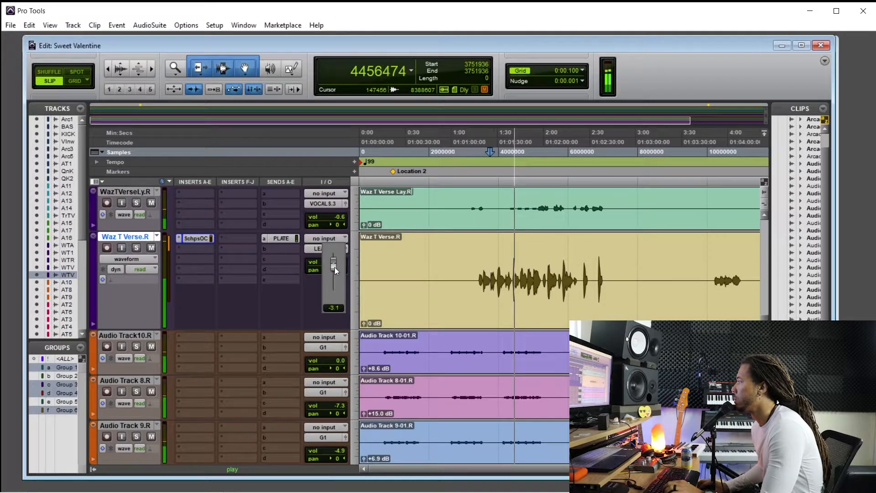
{"action": "left_click_drag", "start_coordinate": [335, 267], "coordinate": [334, 269]}
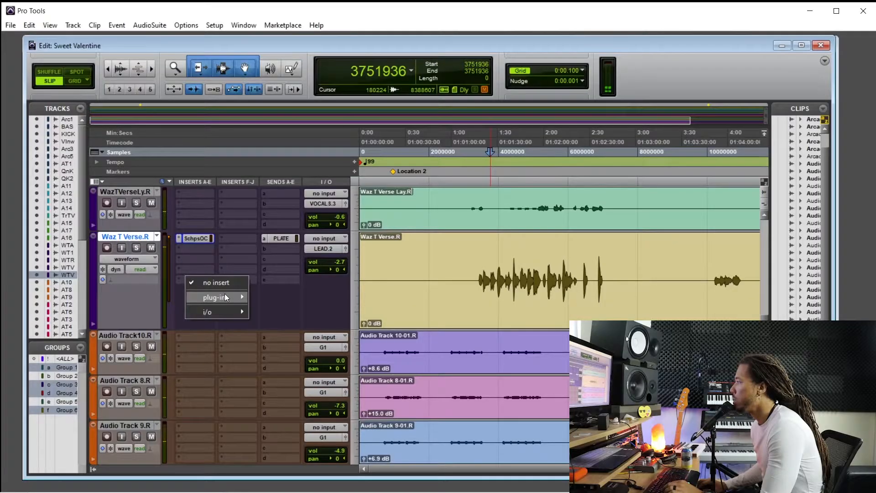
{"action": "mouse_move", "coordinate": [225, 295]}
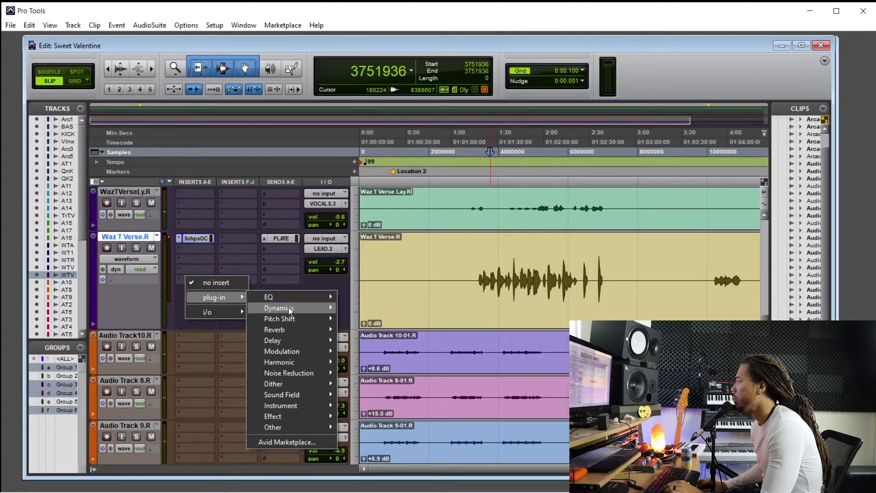
{"action": "mouse_move", "coordinate": [288, 308]}
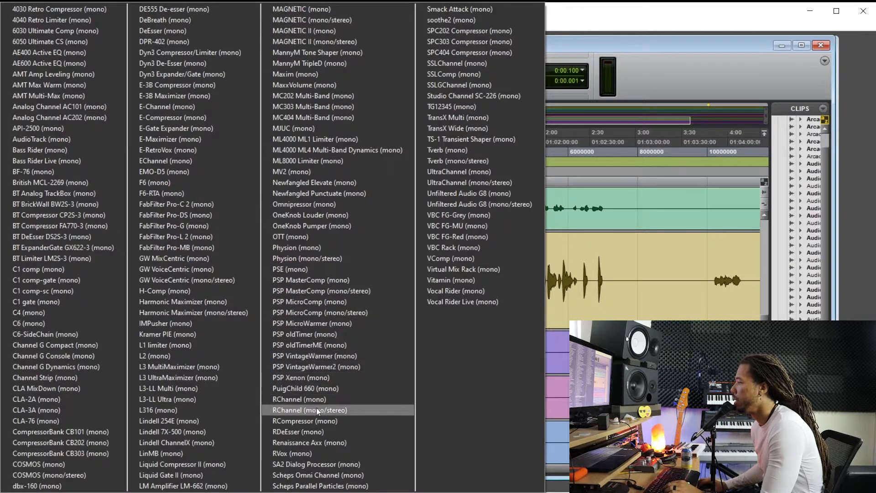
{"action": "left_click", "coordinate": [328, 441]}
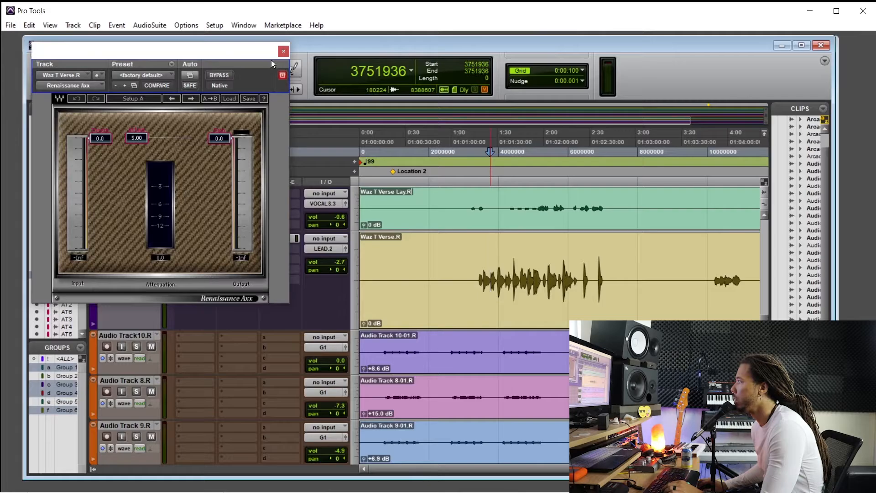
{"action": "left_click", "coordinate": [283, 51]}
Step: Put the mono RVox dynamics plugin in the vocal's fifth insert slot
{"action": "left_click", "coordinate": [185, 280]}
{"action": "mouse_move", "coordinate": [237, 296]}
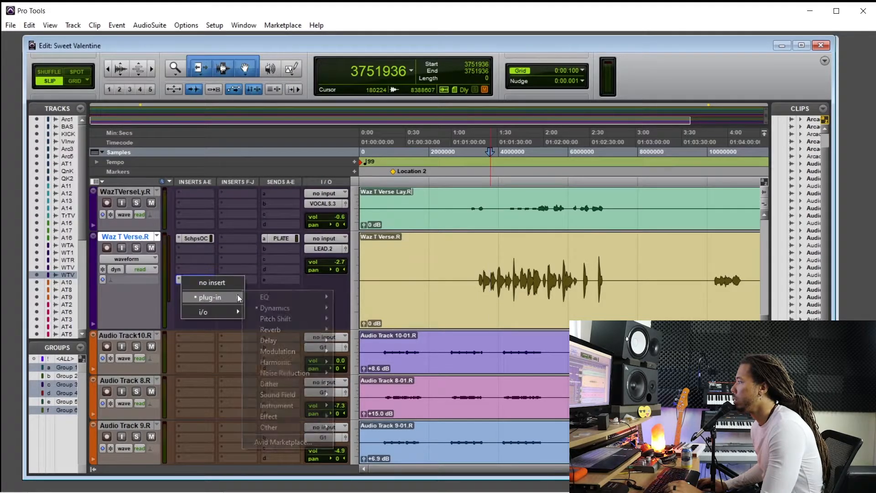
{"action": "mouse_move", "coordinate": [278, 305]}
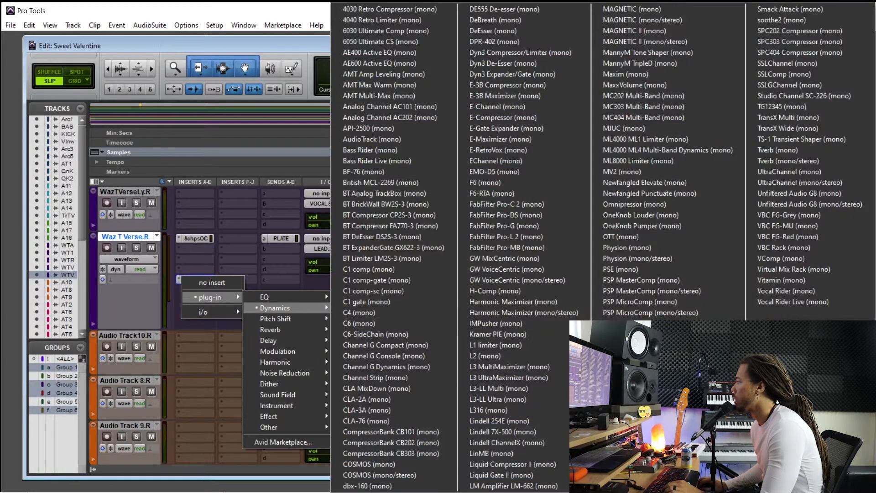
{"action": "left_click", "coordinate": [632, 421]}
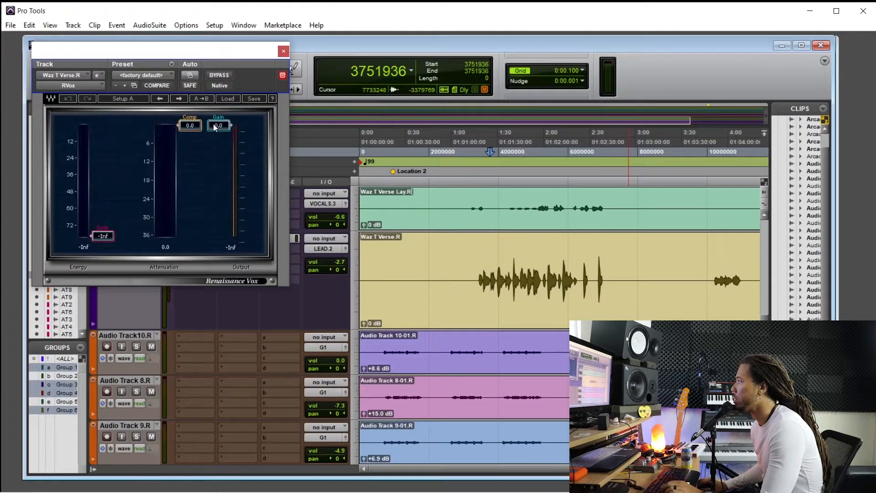
Step: Select the main stretch of the vocal clip, play it and set RVox's compression to about -5.7
{"action": "left_click_drag", "start_coordinate": [505, 275], "coordinate": [577, 279]}
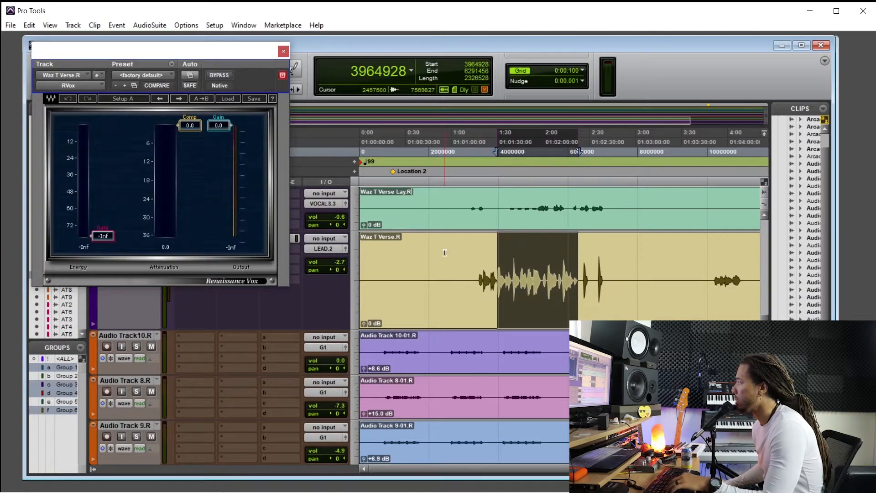
{"action": "key", "text": "space"}
{"action": "left_click_drag", "start_coordinate": [196, 129], "coordinate": [196, 148]}
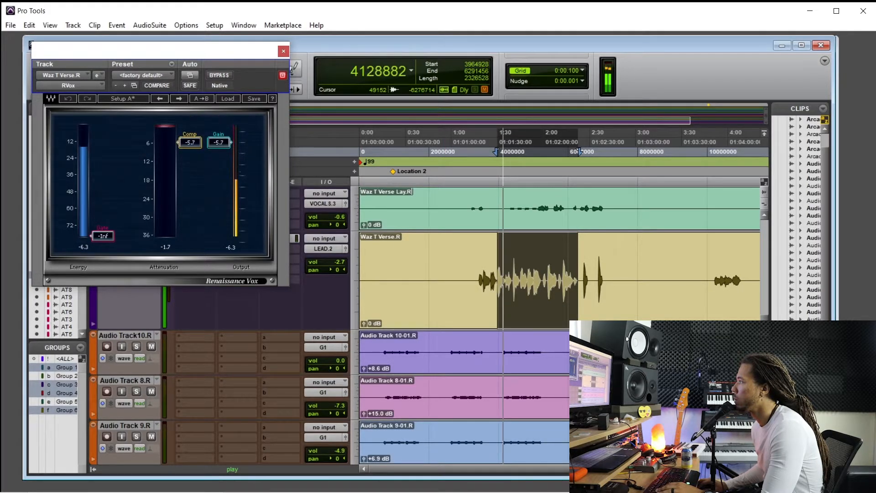
Step: Lower RVox's gain during playback, trying about -6.8, nudge it slightly back up and close the plugin
{"action": "double_click", "coordinate": [222, 120]}
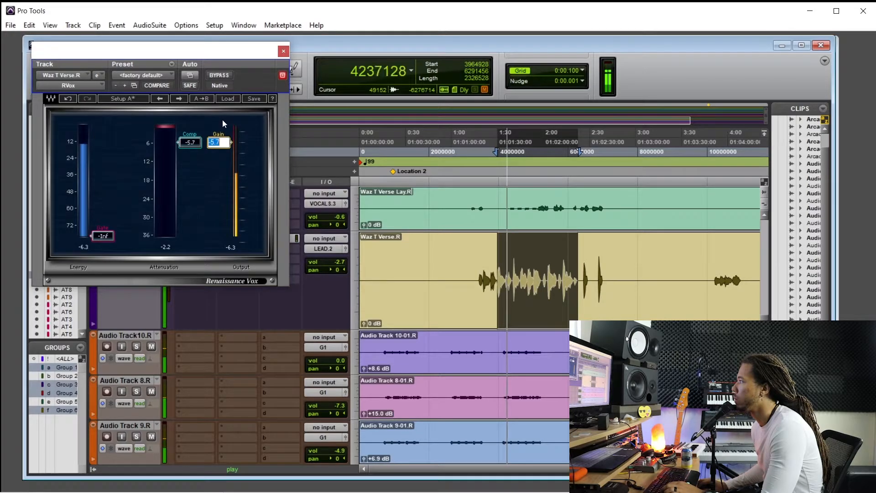
{"action": "left_click", "coordinate": [283, 51]}
{"action": "left_click", "coordinate": [202, 276]}
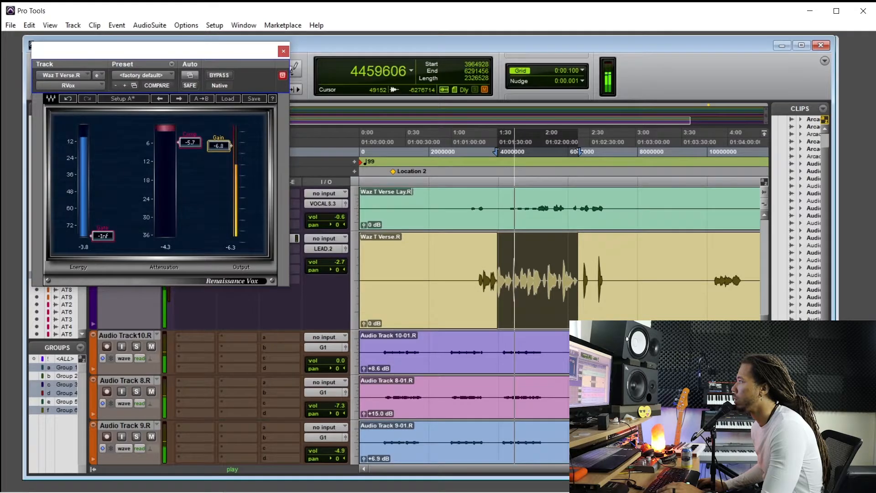
{"action": "left_click_drag", "start_coordinate": [219, 146], "coordinate": [214, 143]}
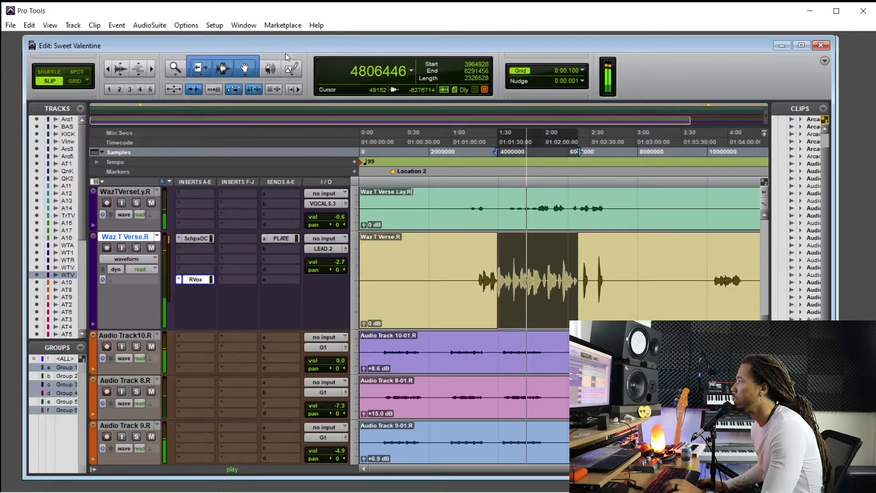
{"action": "left_click", "coordinate": [283, 51]}
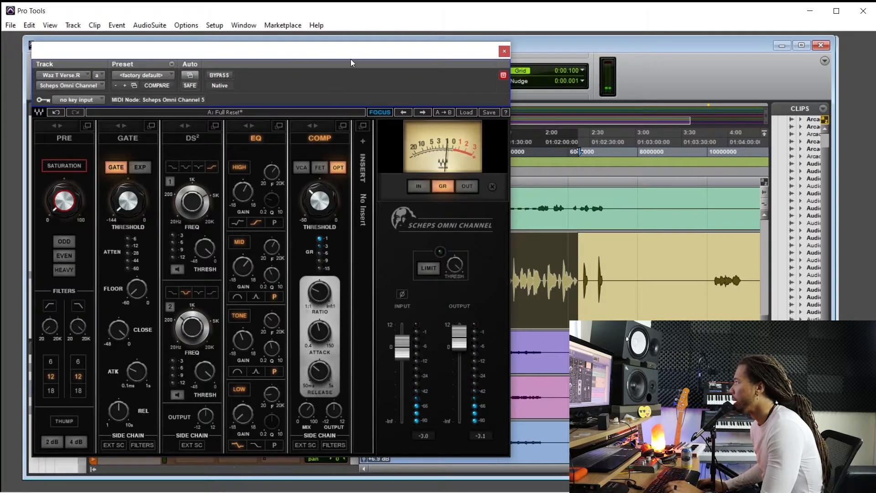
Step: Reopen the vocal's Scheps Omni Channel and adjust the EQ's high band gain to about 8.3 during playback
{"action": "left_click_drag", "start_coordinate": [352, 53], "coordinate": [300, 62]}
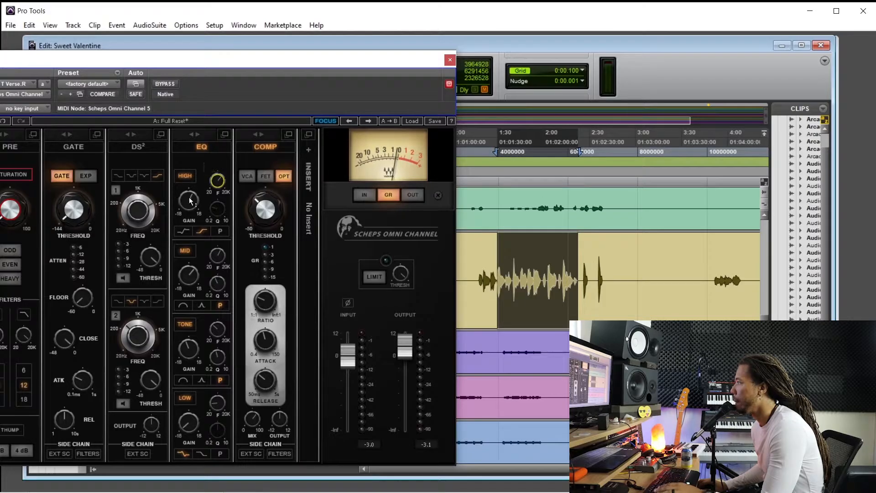
{"action": "key", "text": "space"}
{"action": "mouse_move", "coordinate": [191, 201]}
{"action": "left_mouse_down"}
{"action": "mouse_move", "coordinate": [191, 192]}
{"action": "mouse_move", "coordinate": [185, 201]}
{"action": "mouse_move", "coordinate": [217, 181]}
{"action": "mouse_move", "coordinate": [188, 200]}
{"action": "left_mouse_up"}
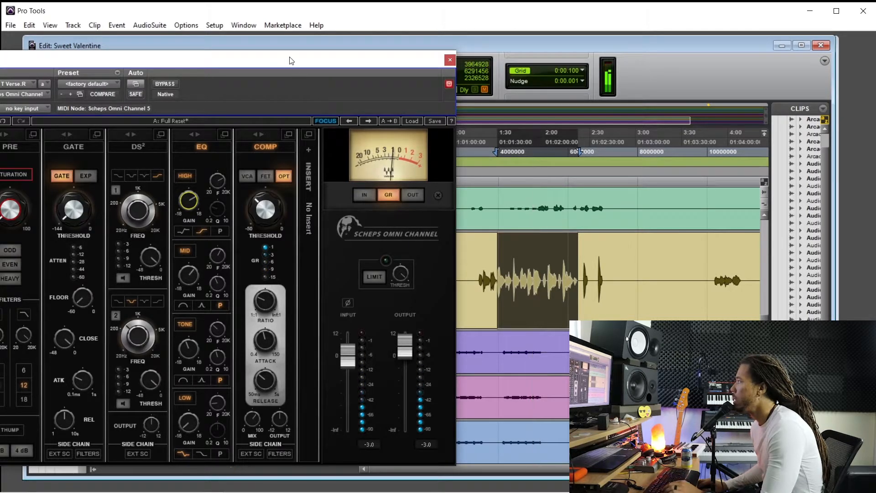
{"action": "left_click_drag", "start_coordinate": [286, 61], "coordinate": [301, 67]}
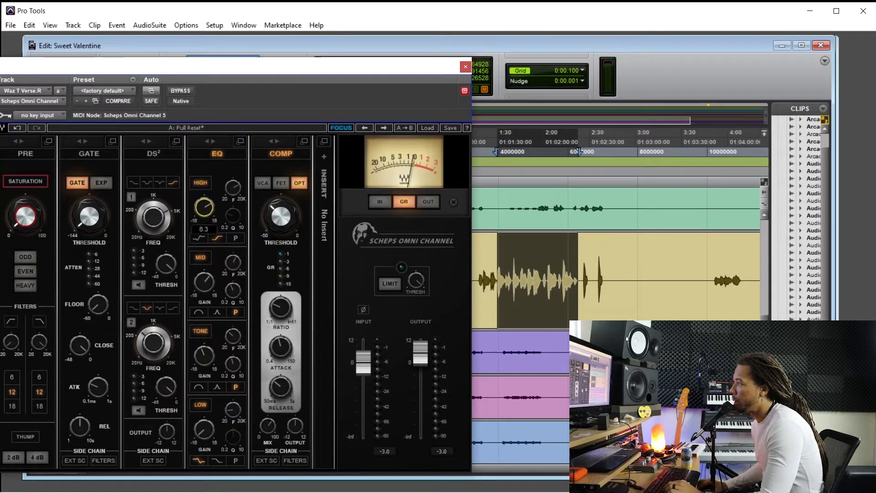
{"action": "left_click_drag", "start_coordinate": [226, 69], "coordinate": [241, 67]}
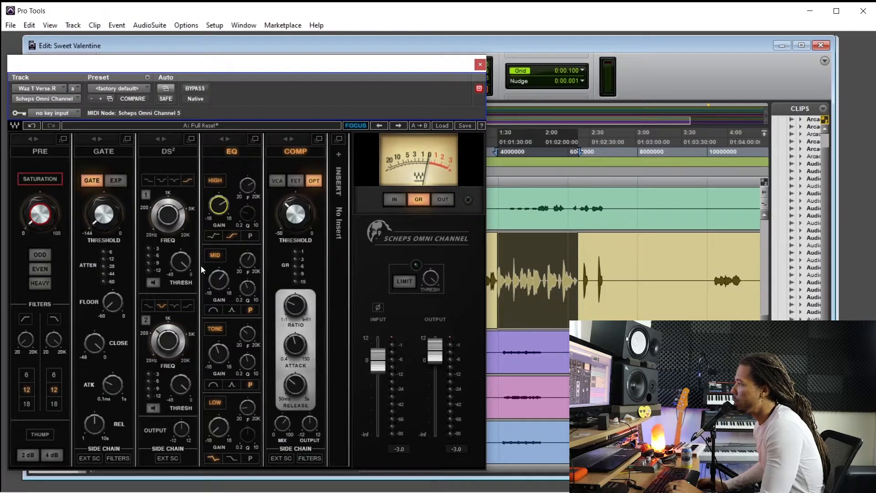
Step: Set the first DS² band's frequency to about 4292 Hz and play the selected section with the vocal soloed
{"action": "left_click", "coordinate": [162, 230]}
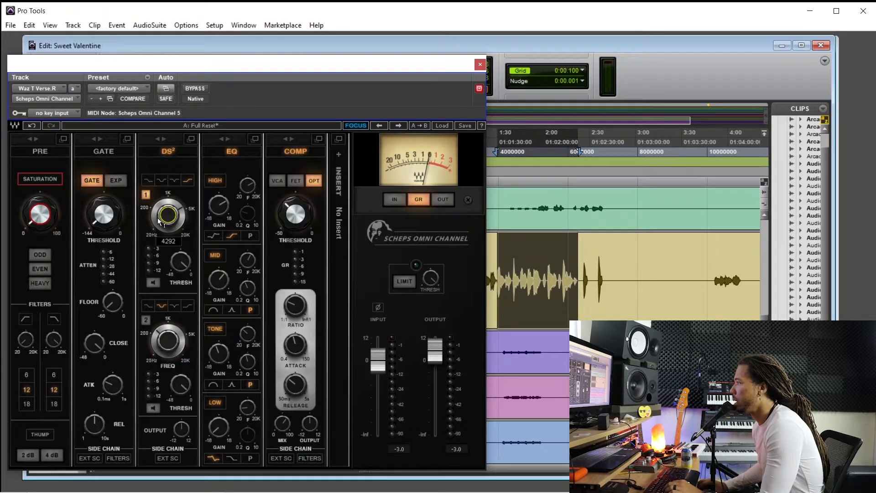
{"action": "left_click_drag", "start_coordinate": [382, 64], "coordinate": [659, 94]}
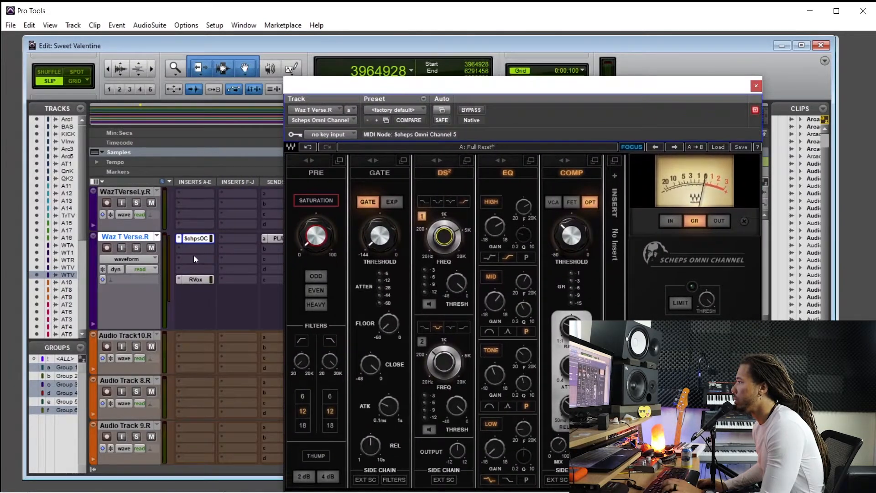
{"action": "left_click", "coordinate": [136, 248]}
{"action": "left_click_drag", "start_coordinate": [474, 85], "coordinate": [200, 70]}
{"action": "key", "text": "space"}
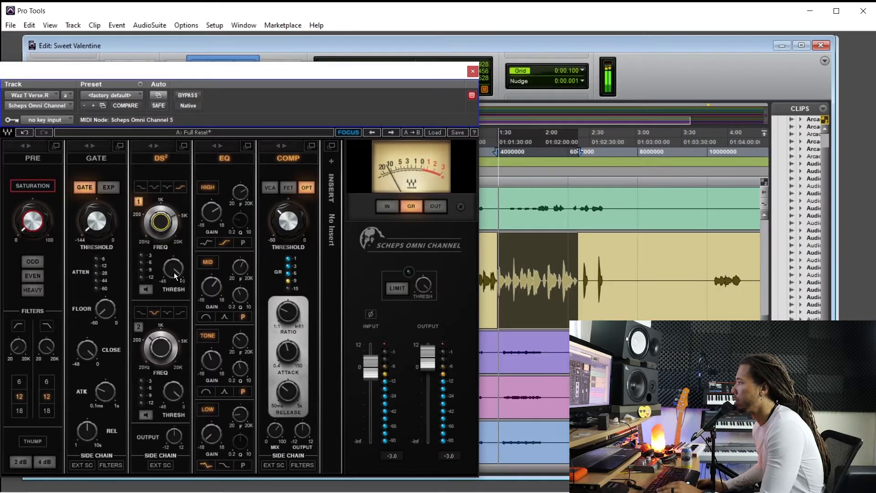
Step: Lower the first DS² band's threshold to about -23.3, then fine-tune its frequency and threshold by ear
{"action": "mouse_move", "coordinate": [173, 272]}
{"action": "left_mouse_down"}
{"action": "mouse_move", "coordinate": [174, 296]}
{"action": "mouse_move", "coordinate": [173, 275]}
{"action": "left_mouse_up"}
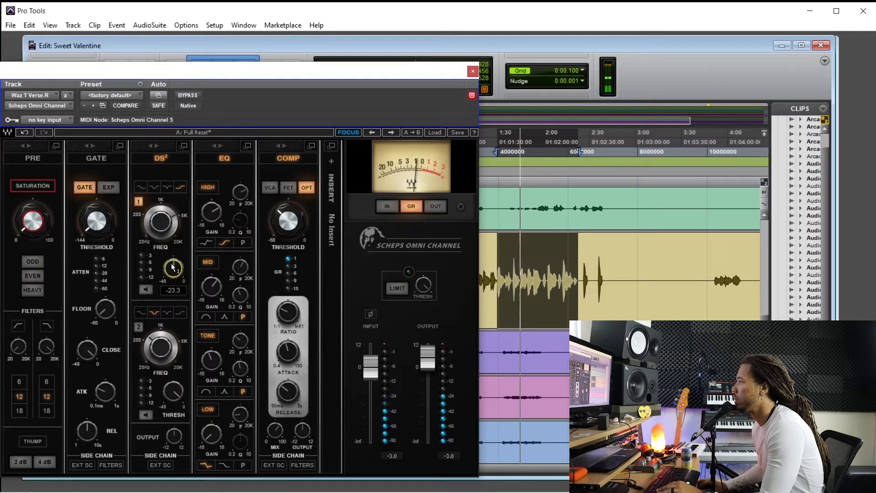
{"action": "left_click_drag", "start_coordinate": [162, 226], "coordinate": [161, 221]}
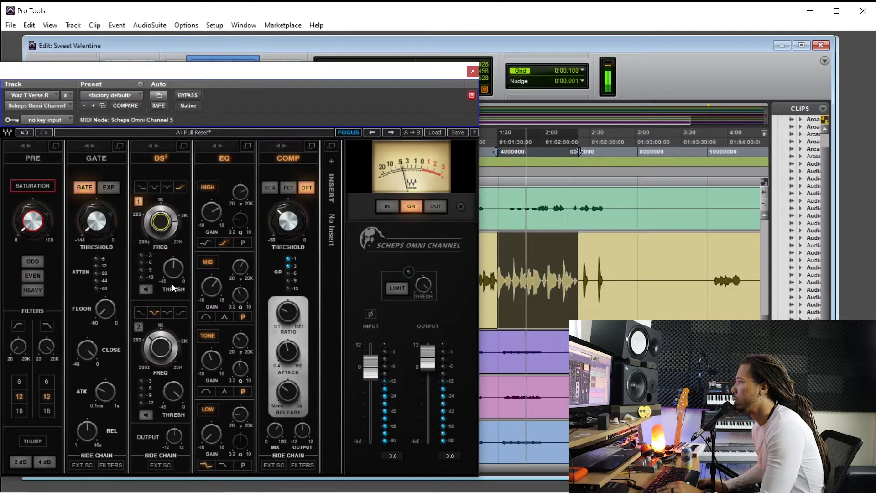
{"action": "left_click_drag", "start_coordinate": [173, 269], "coordinate": [173, 269]}
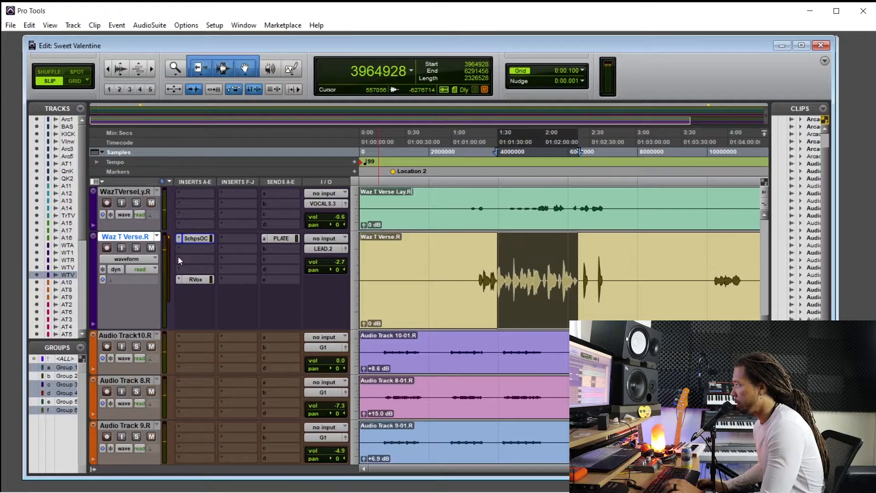
Step: Play the song from just before the verse section and raise the Waz T Verse.R track's volume to about -1.4
{"action": "left_click", "coordinate": [496, 256]}
{"action": "left_click", "coordinate": [494, 256]}
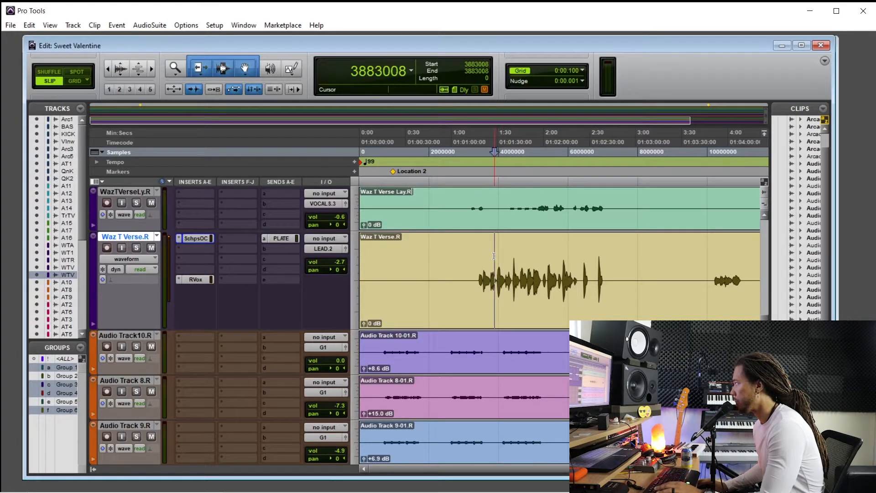
{"action": "key", "text": "space"}
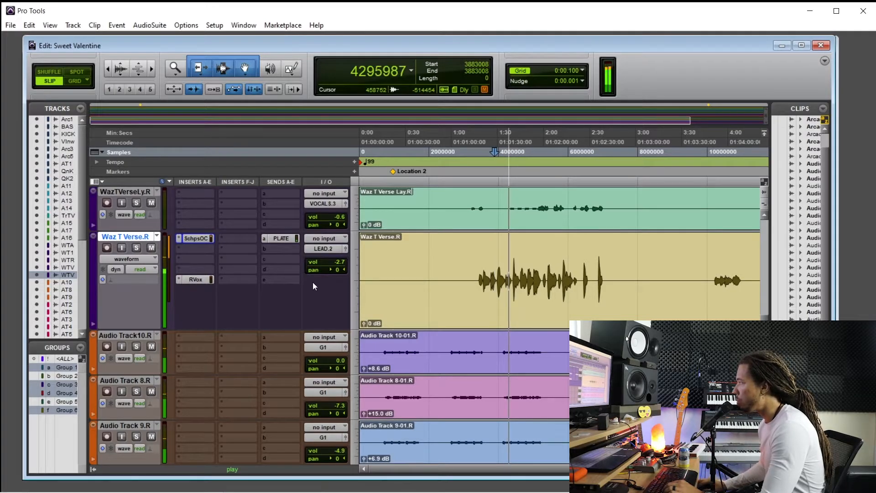
{"action": "mouse_move", "coordinate": [332, 259]}
{"action": "left_mouse_down"}
{"action": "mouse_move", "coordinate": [335, 250]}
{"action": "mouse_move", "coordinate": [335, 261]}
{"action": "left_mouse_up"}
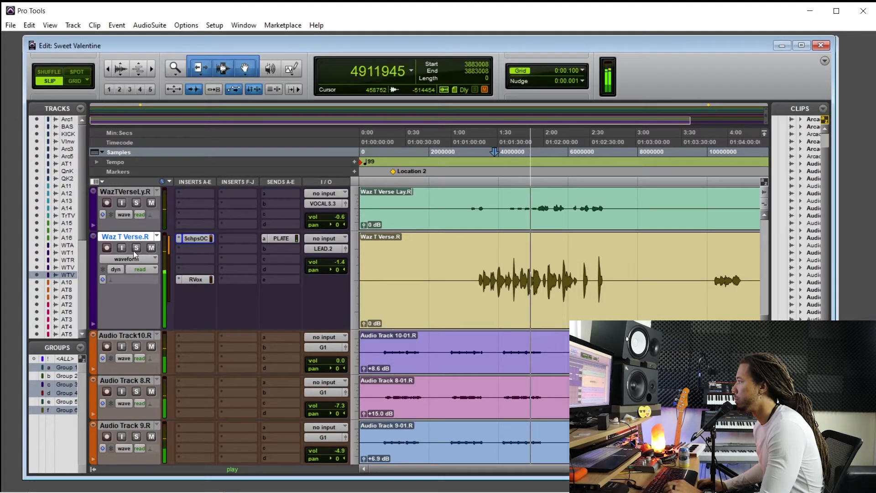
Step: Reopen the vocal's Scheps Omni Channel and set the EQ's mid band gain to about 5.7 and Q to about 0.92
{"action": "left_click", "coordinate": [197, 238]}
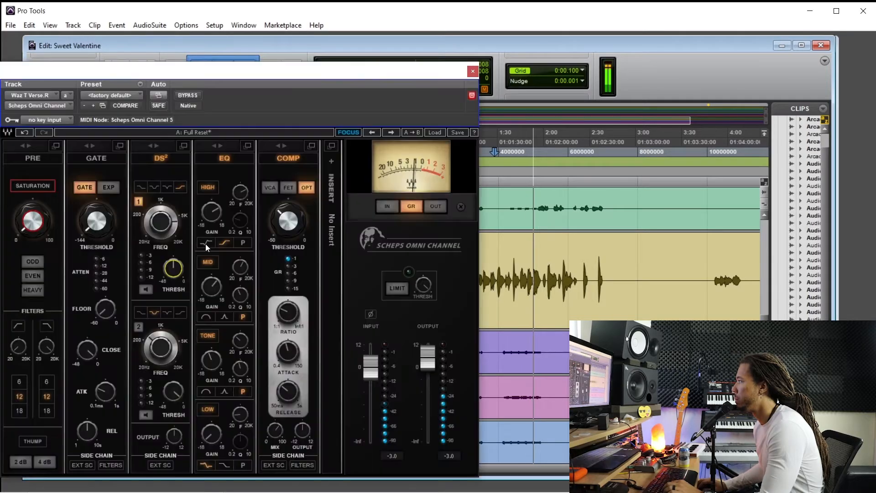
{"action": "left_click", "coordinate": [209, 287]}
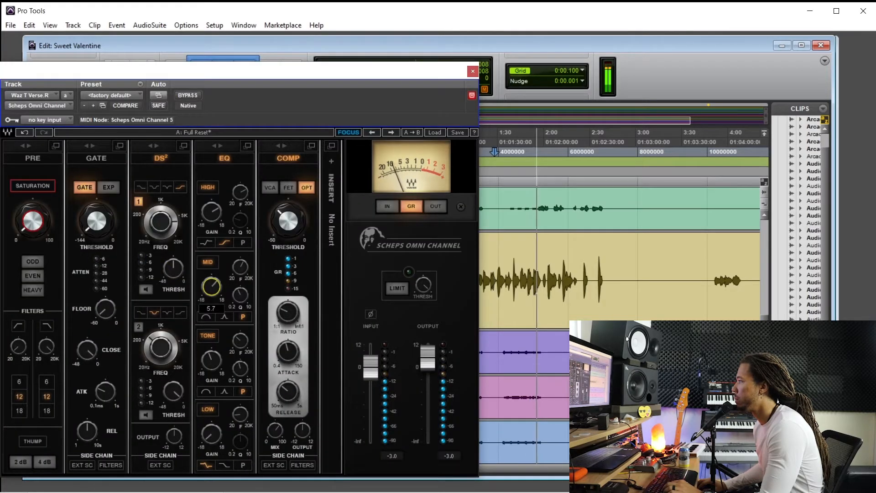
{"action": "left_click", "coordinate": [240, 295]}
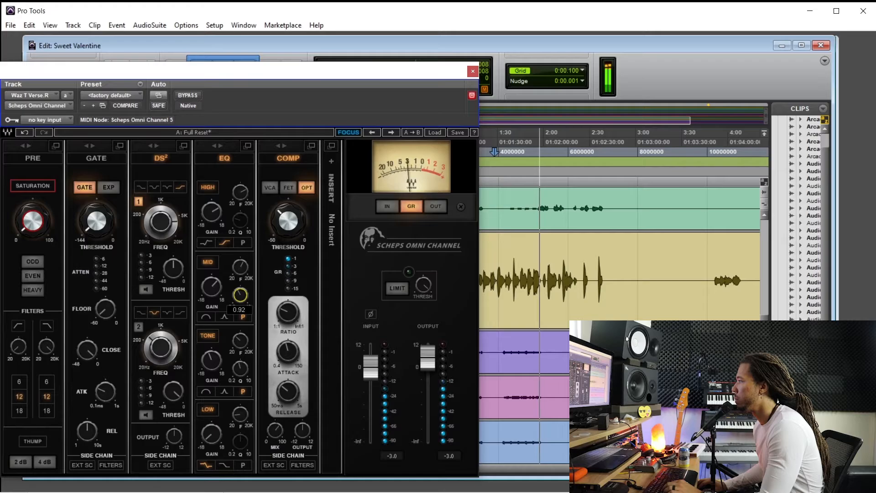
{"action": "left_click_drag", "start_coordinate": [371, 70], "coordinate": [334, 71]}
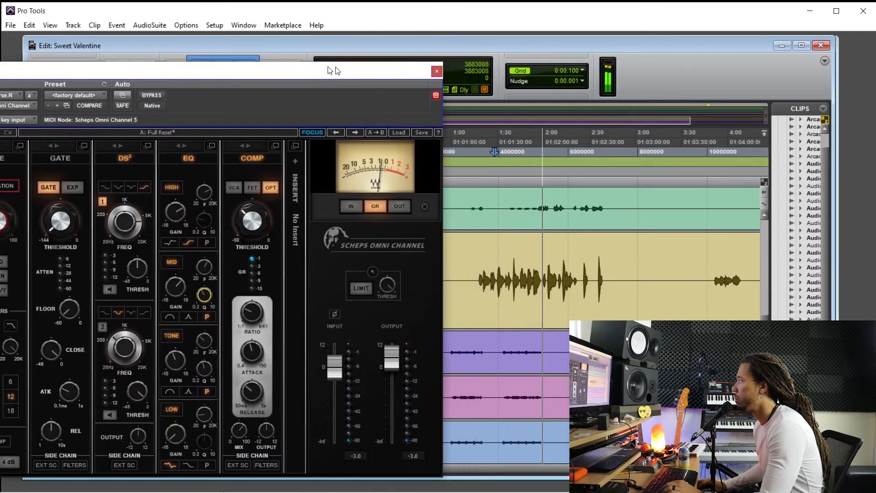
Step: Replay the verse, fine-tune the EQ's mid band gain, set its Q to about 0.82 and close the plugin
{"action": "key", "text": "space"}
{"action": "left_click", "coordinate": [497, 269]}
{"action": "key", "text": "space"}
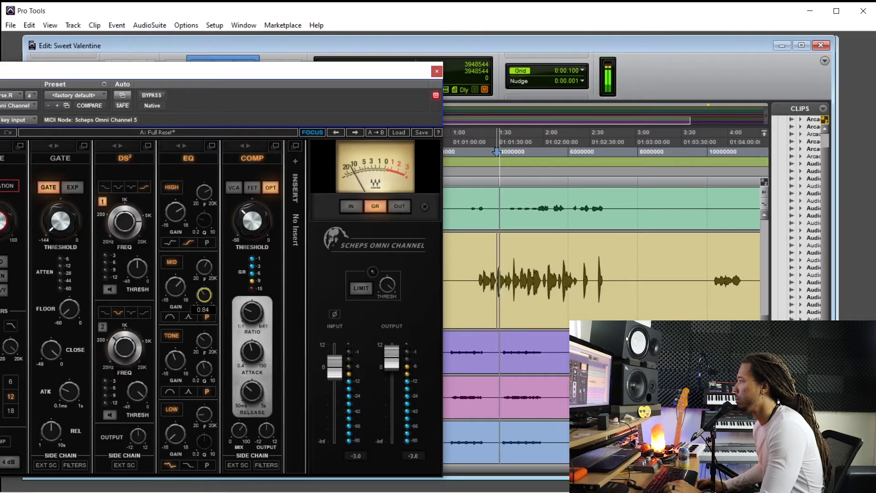
{"action": "left_click_drag", "start_coordinate": [176, 289], "coordinate": [176, 287]}
{"action": "left_click", "coordinate": [204, 295]}
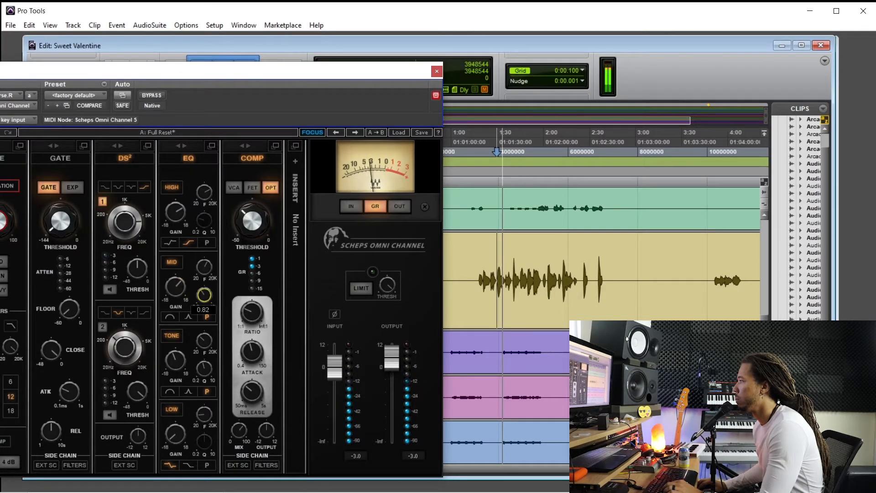
{"action": "left_click", "coordinate": [436, 71]}
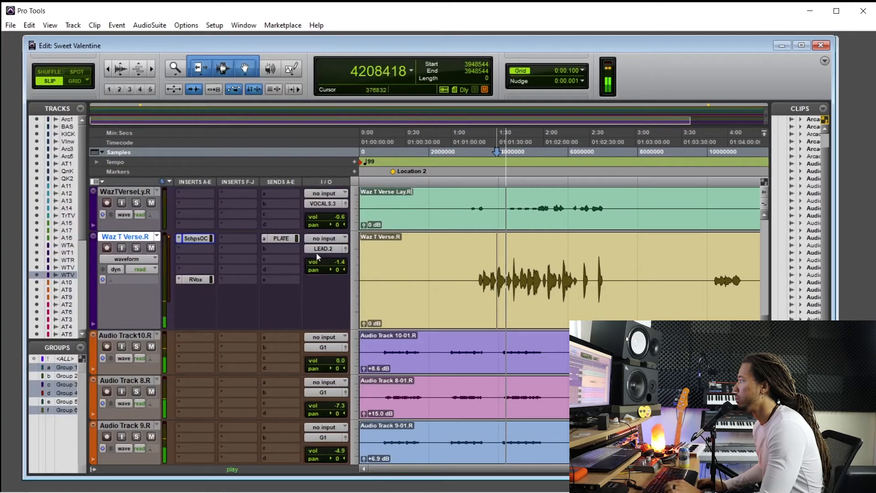
Step: Set the vocal track's volume to -1.6, reopen Scheps Omni Channel and set the EQ's low band frequency to about 102 Hz
{"action": "left_click", "coordinate": [335, 264]}
{"action": "left_click_drag", "start_coordinate": [335, 264], "coordinate": [335, 262]}
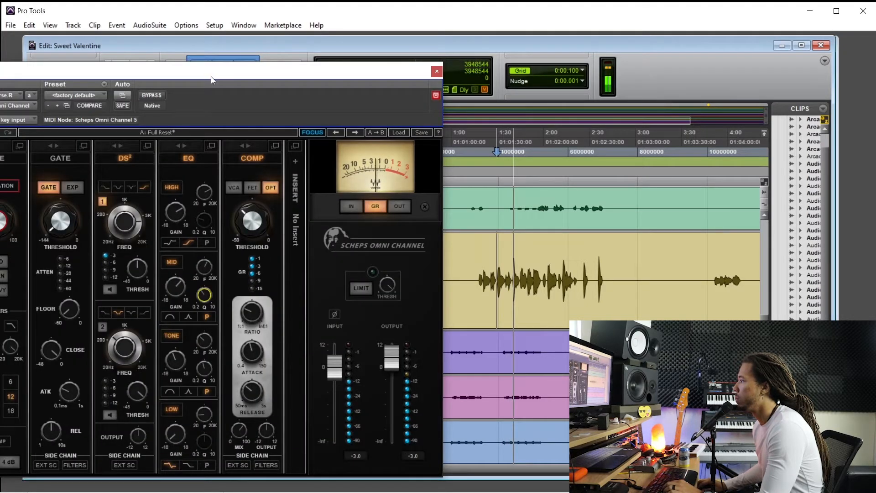
{"action": "left_click_drag", "start_coordinate": [211, 74], "coordinate": [219, 43]}
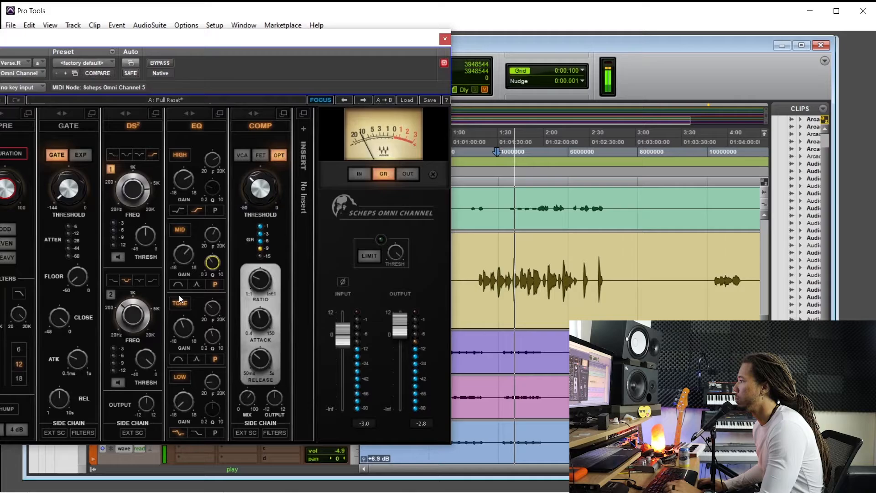
{"action": "left_click", "coordinate": [211, 379]}
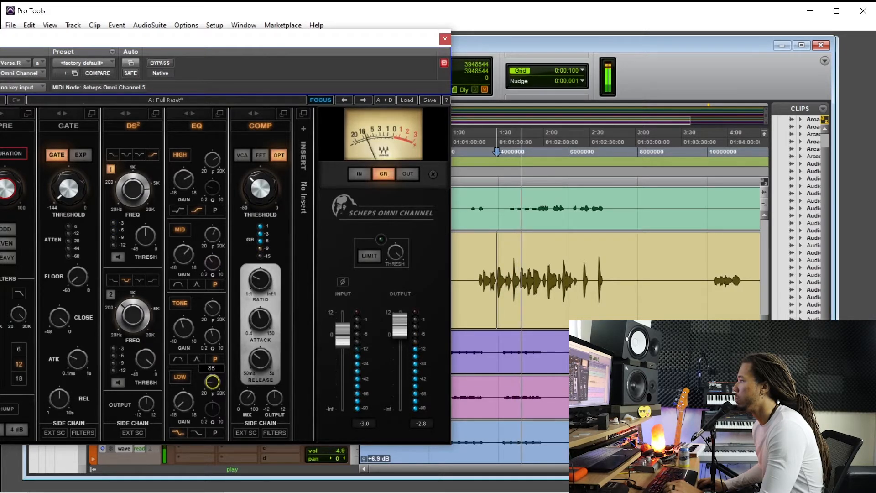
{"action": "left_click_drag", "start_coordinate": [212, 387], "coordinate": [213, 382]}
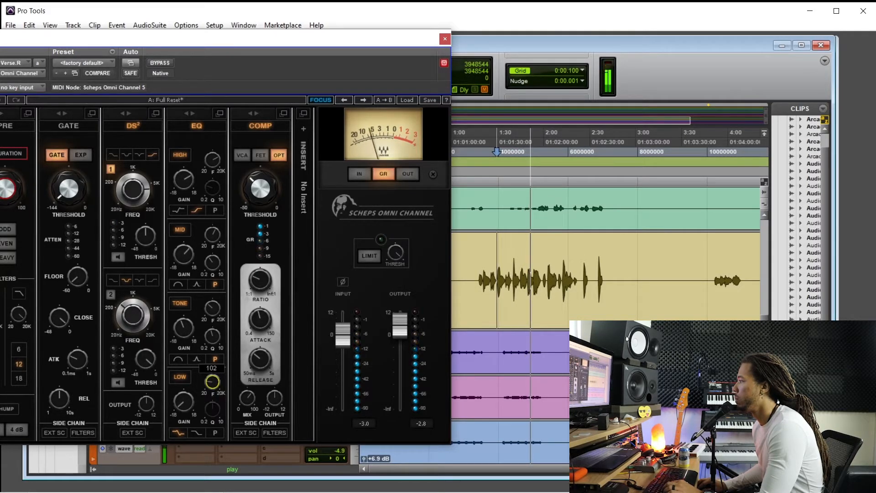
Step: Replay the verse and set the EQ's low band gain to about -14.2, fine-tuning its frequency to about 104 Hz
{"action": "left_click_drag", "start_coordinate": [185, 404], "coordinate": [184, 395]}
{"action": "key", "text": "space"}
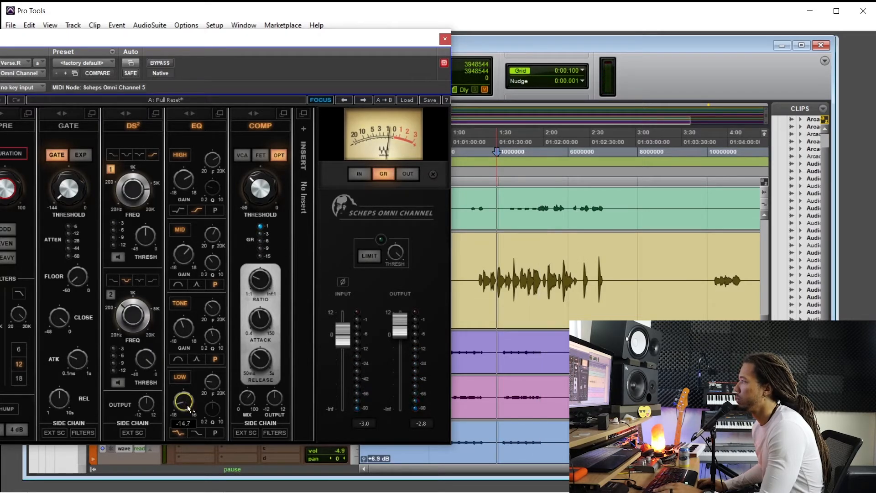
{"action": "left_click", "coordinate": [497, 269]}
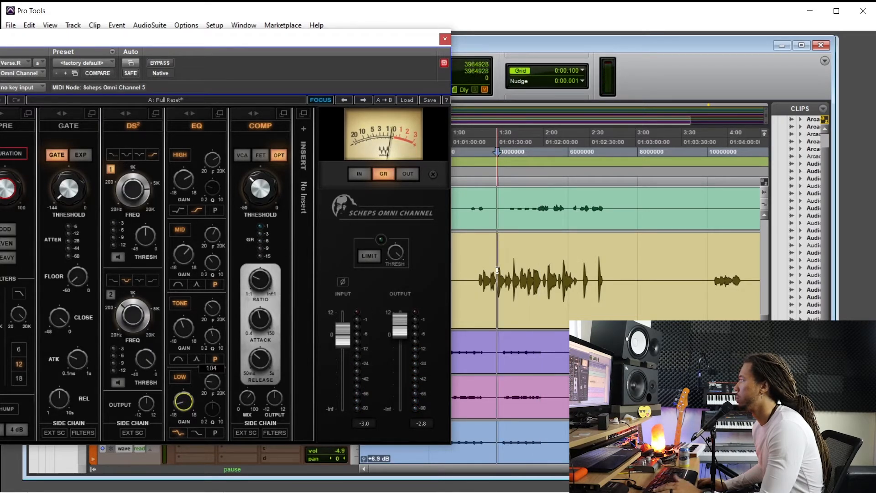
{"action": "key", "text": "space"}
{"action": "key", "text": "space"}
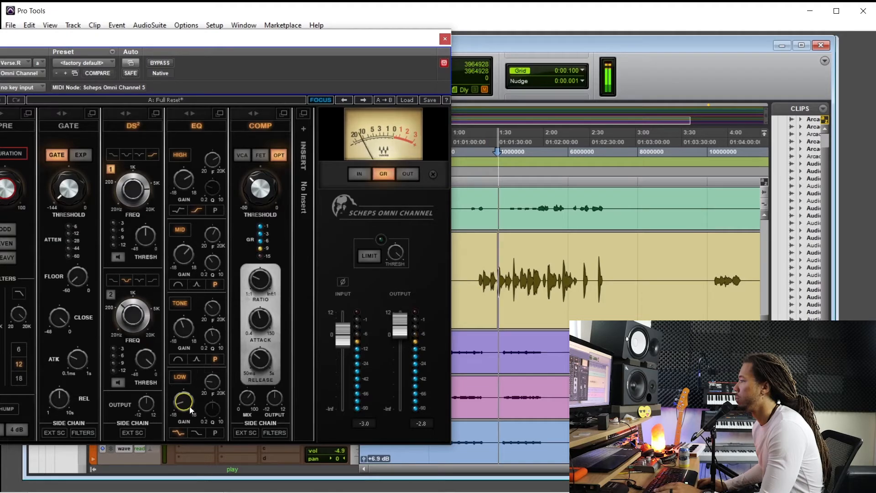
{"action": "left_click_drag", "start_coordinate": [189, 406], "coordinate": [190, 403]}
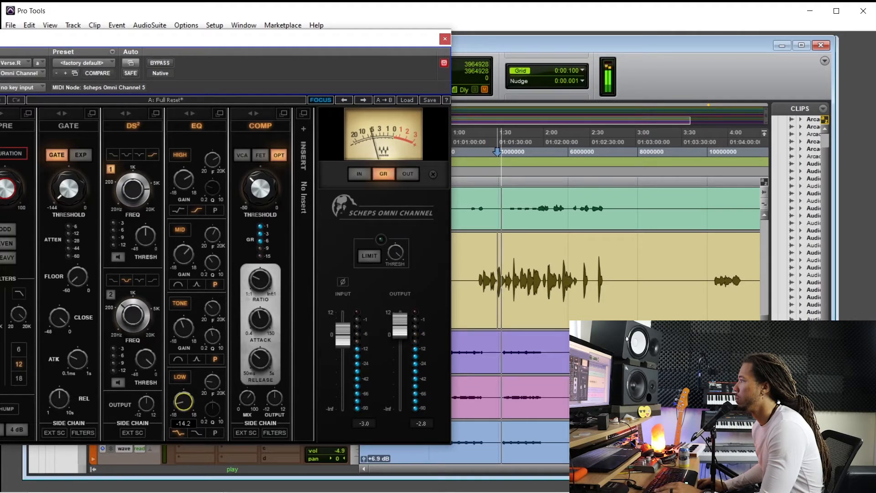
Step: Enable Odd saturation in the PRE section and set its amount to about 11.3 while replaying the verse
{"action": "left_click_drag", "start_coordinate": [202, 43], "coordinate": [280, 44]}
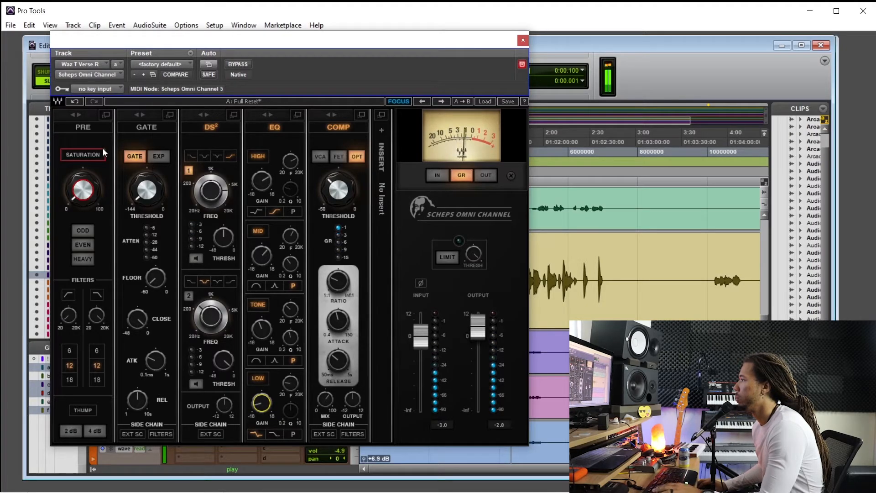
{"action": "left_click_drag", "start_coordinate": [365, 40], "coordinate": [413, 104]}
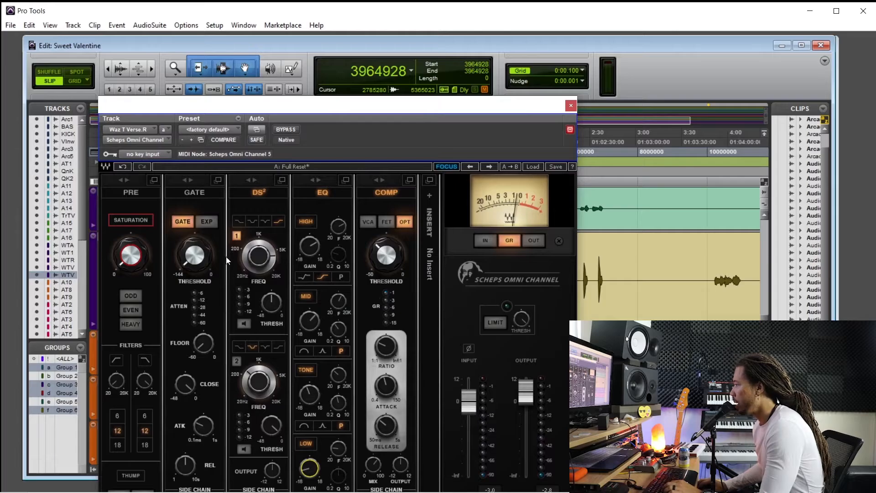
{"action": "left_click_drag", "start_coordinate": [325, 108], "coordinate": [404, 66]}
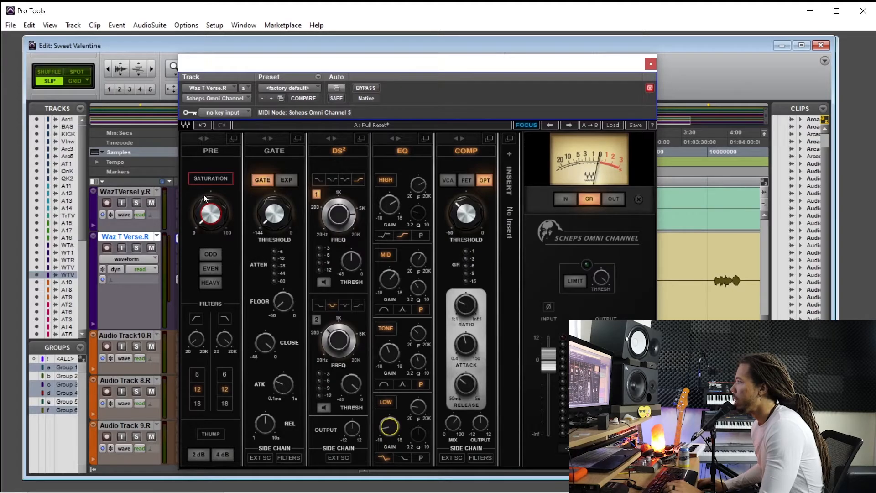
{"action": "left_click", "coordinate": [212, 180]}
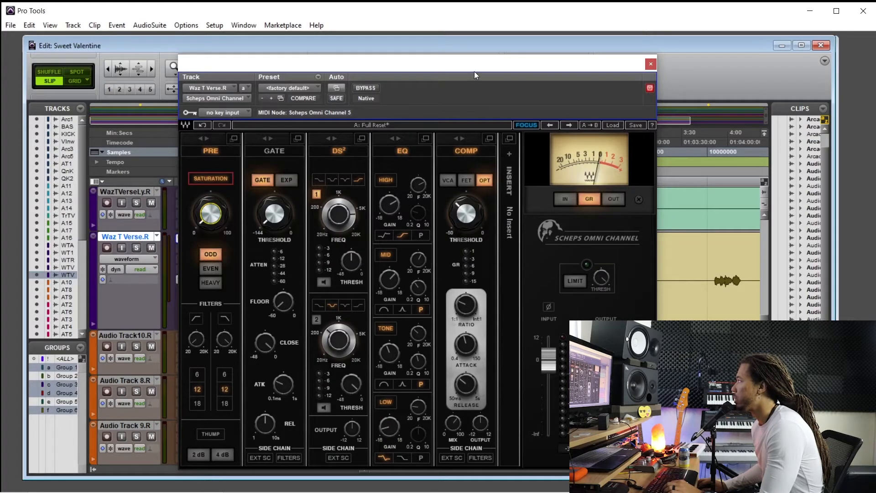
{"action": "left_click_drag", "start_coordinate": [377, 68], "coordinate": [189, 64]}
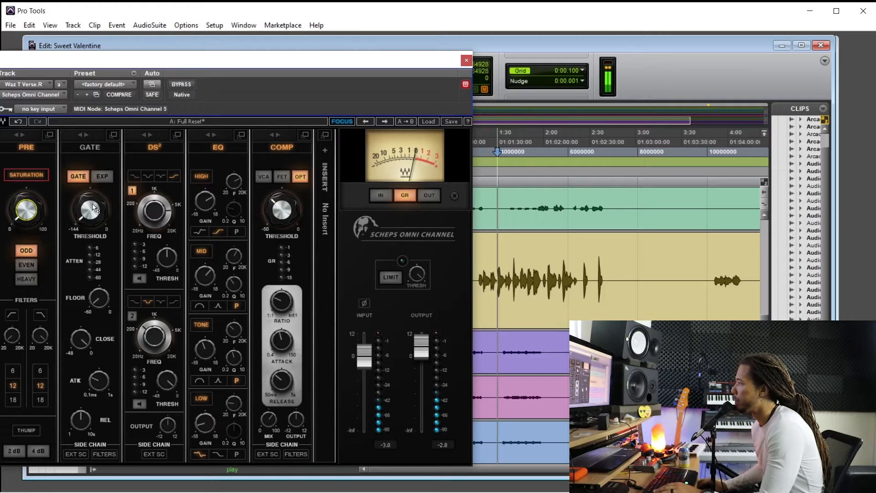
{"action": "key", "text": "space"}
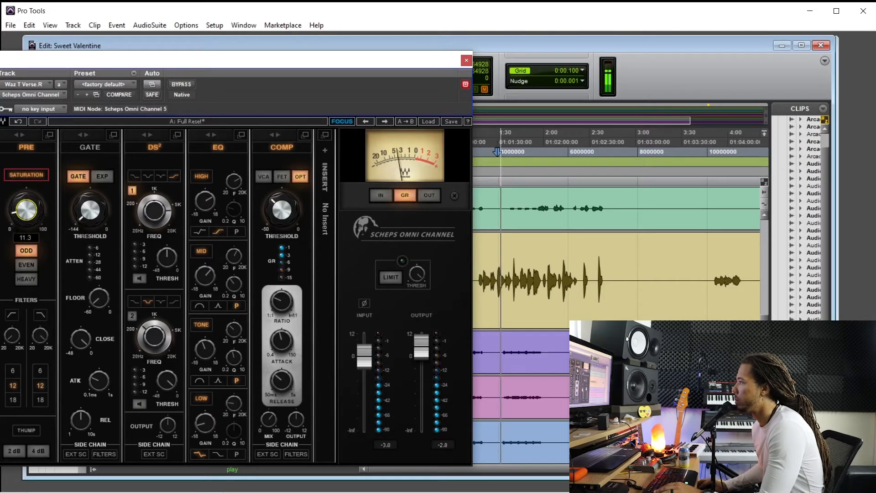
Step: Try the Even and Heavy saturation modes during playback and return to Odd
{"action": "left_click", "coordinate": [31, 265]}
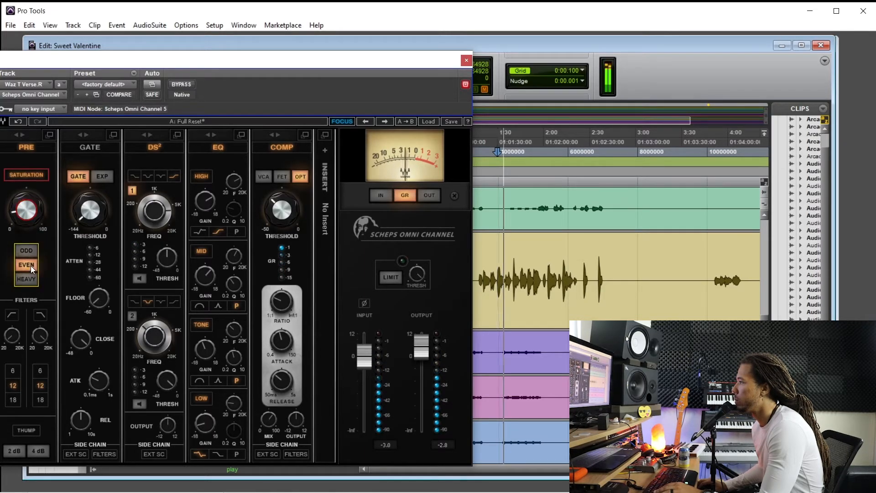
{"action": "left_click", "coordinate": [29, 278]}
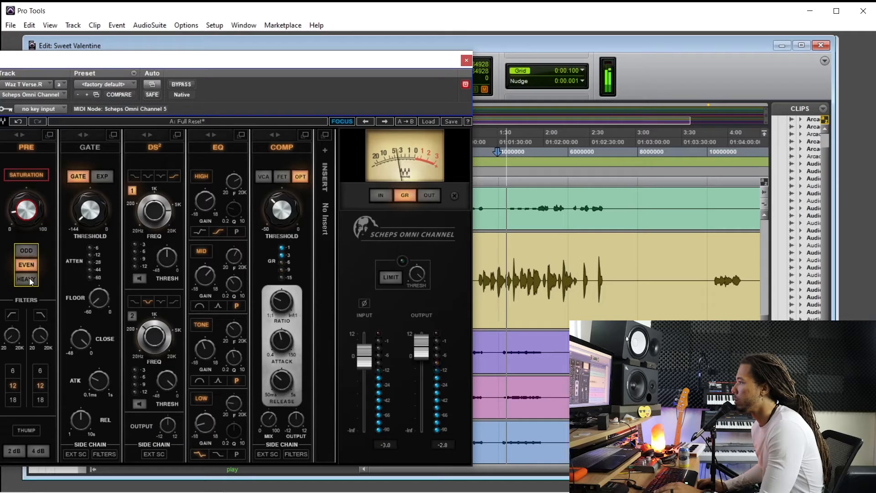
{"action": "left_click", "coordinate": [28, 260]}
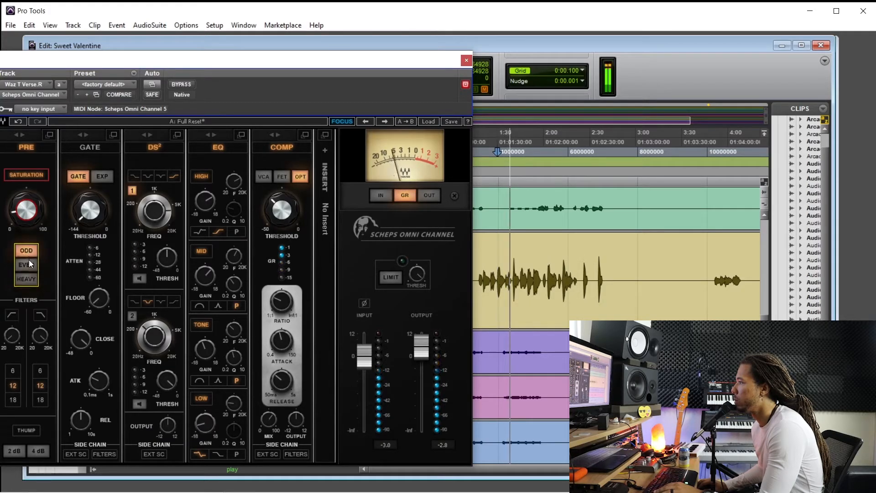
Step: Compare the vocal with saturation off and on, keeping Odd saturation enabled at about 13.4
{"action": "left_click", "coordinate": [26, 176]}
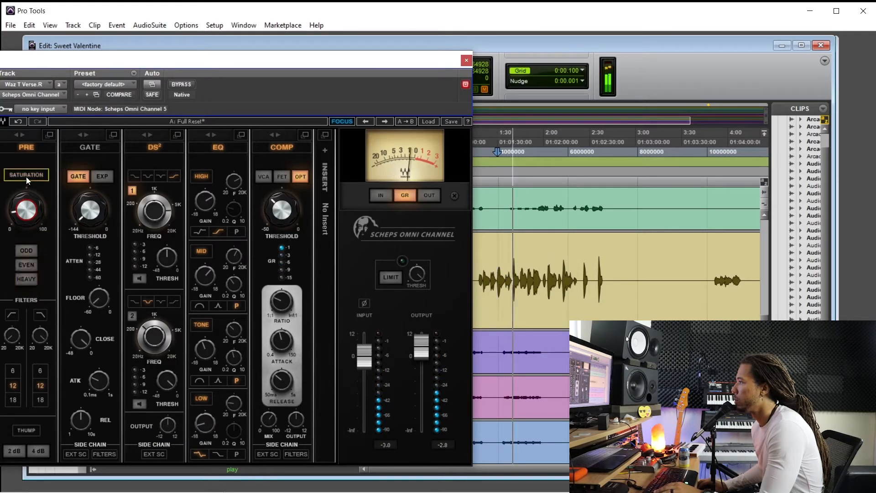
{"action": "left_click", "coordinate": [26, 176]}
{"action": "left_click", "coordinate": [22, 249]}
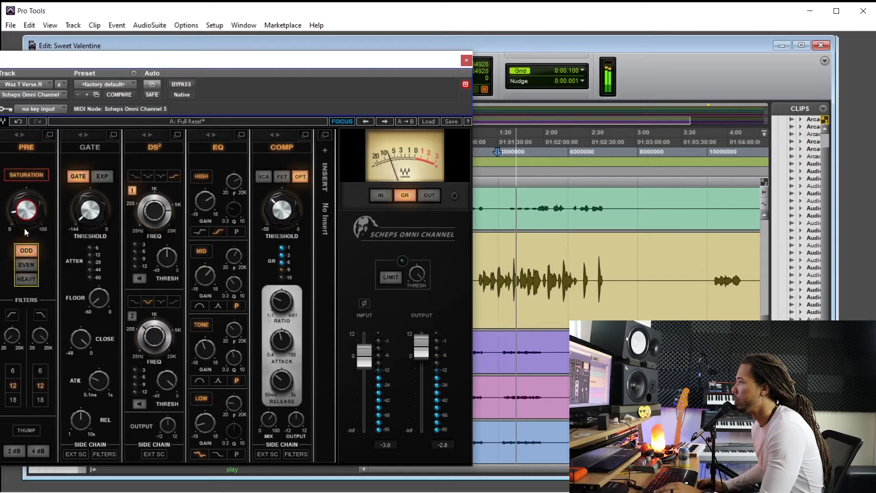
{"action": "left_click", "coordinate": [32, 174]}
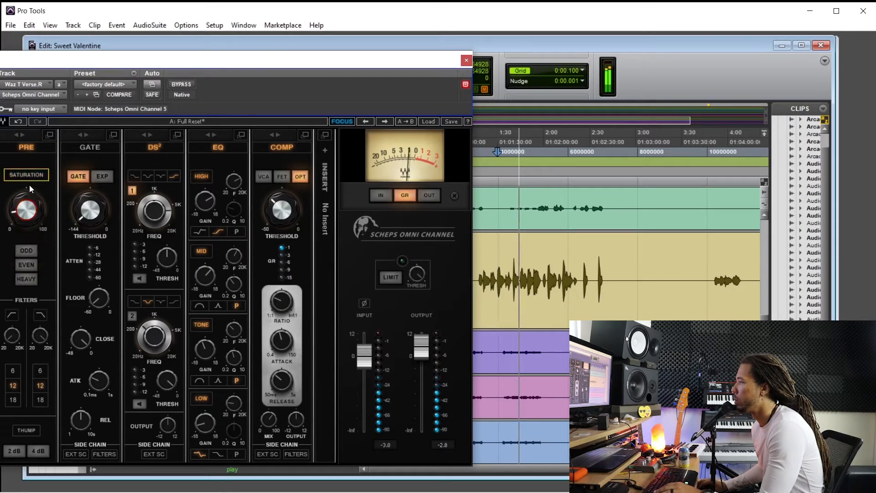
{"action": "left_click", "coordinate": [31, 176]}
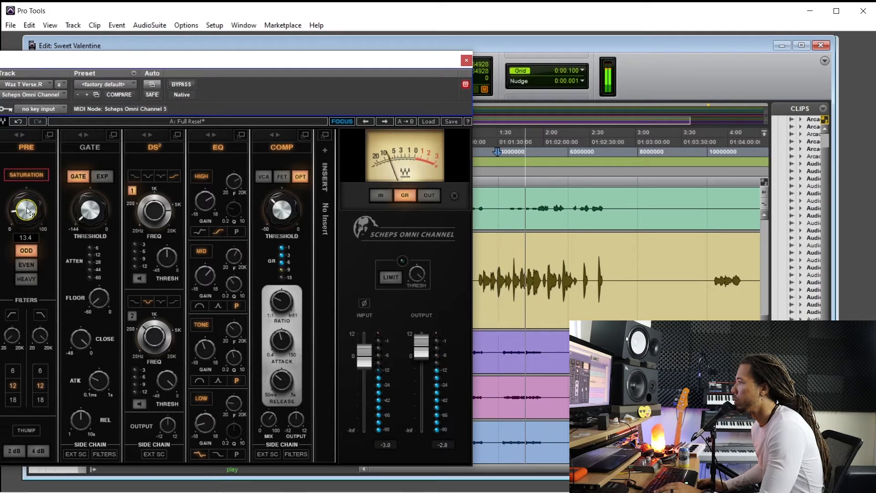
Step: Set the plugin's output fader to about 4.3, close Scheps Omni Channel and stop playback
{"action": "left_click_drag", "start_coordinate": [420, 350], "coordinate": [421, 353]}
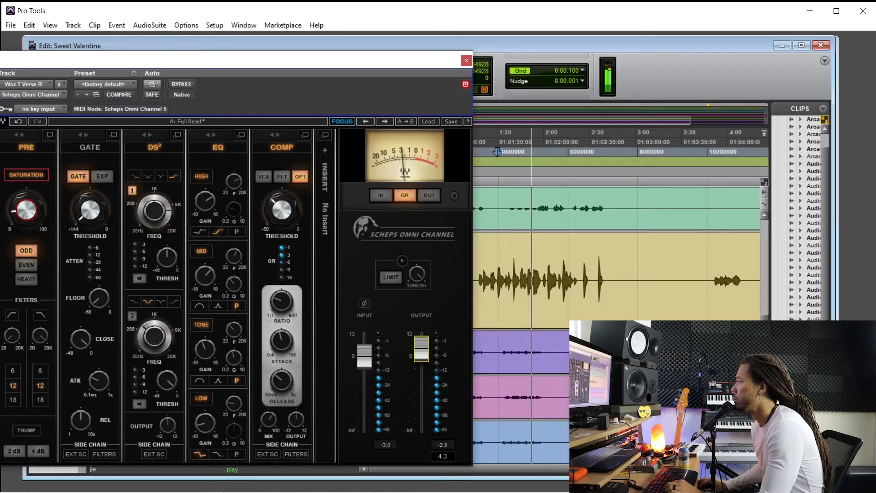
{"action": "left_click", "coordinate": [466, 60]}
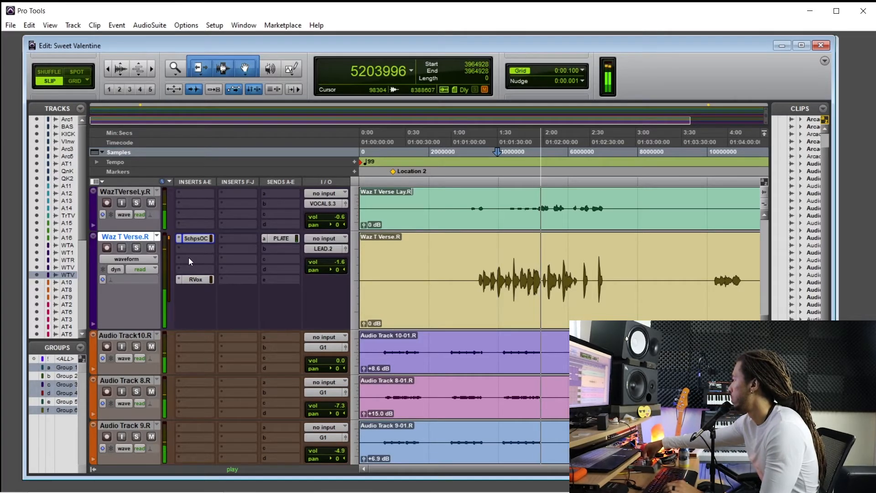
{"action": "key", "text": "space"}
{"action": "scroll", "coordinate": [510, 383], "scroll_direction": "down", "scroll_amount": 2}
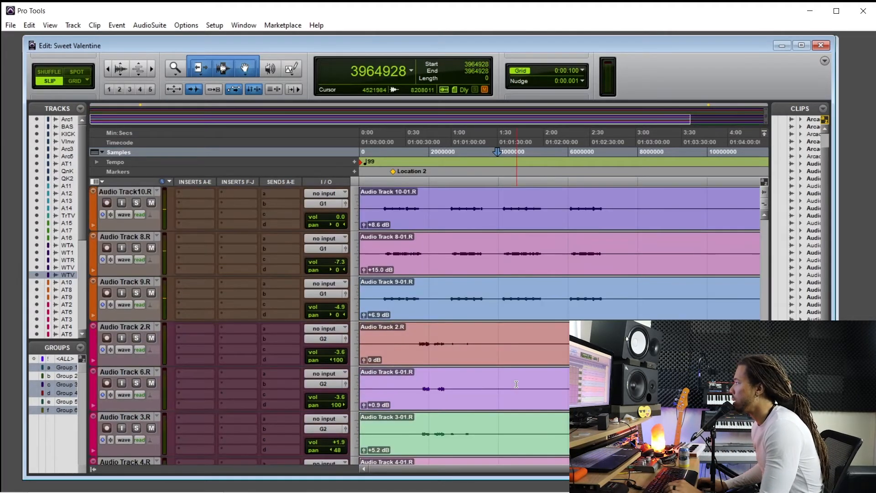
{"action": "scroll", "coordinate": [516, 382], "scroll_direction": "up", "scroll_amount": 1}
{"action": "scroll", "coordinate": [456, 349], "scroll_direction": "up", "scroll_amount": 5}
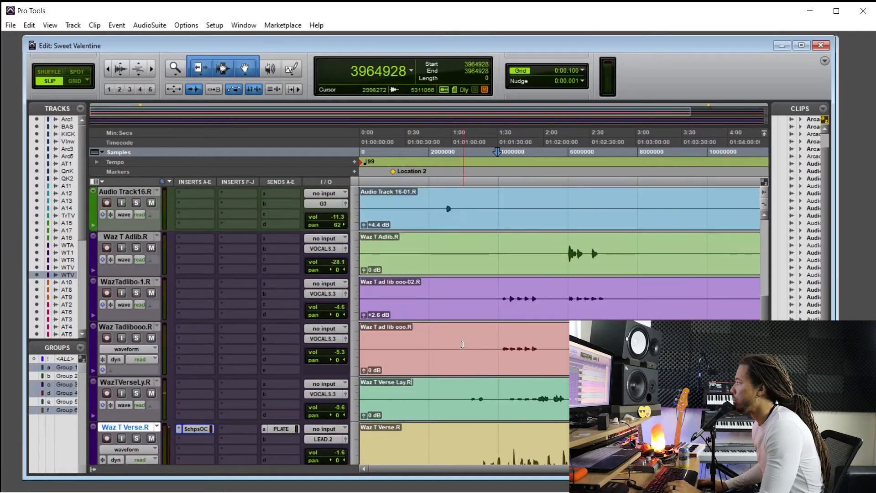
{"action": "scroll", "coordinate": [466, 346], "scroll_direction": "down", "scroll_amount": 4}
{"action": "scroll", "coordinate": [466, 345], "scroll_direction": "down", "scroll_amount": 1}
{"action": "scroll", "coordinate": [466, 344], "scroll_direction": "down", "scroll_amount": 5}
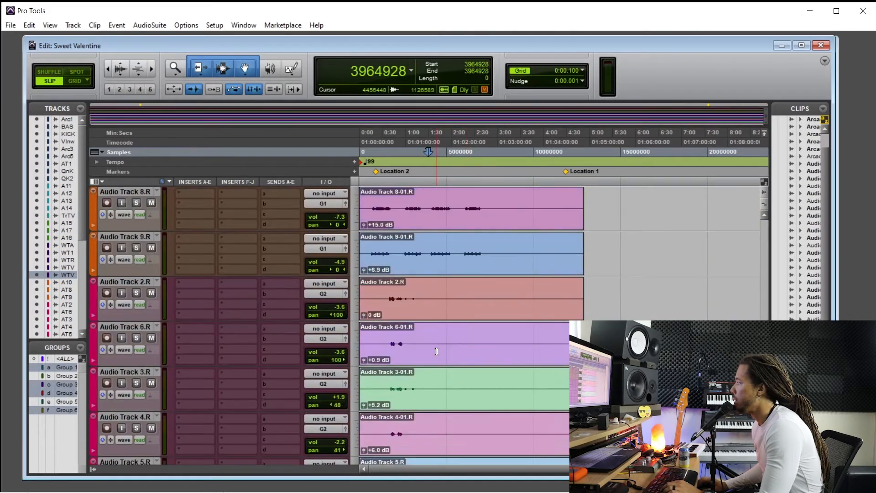